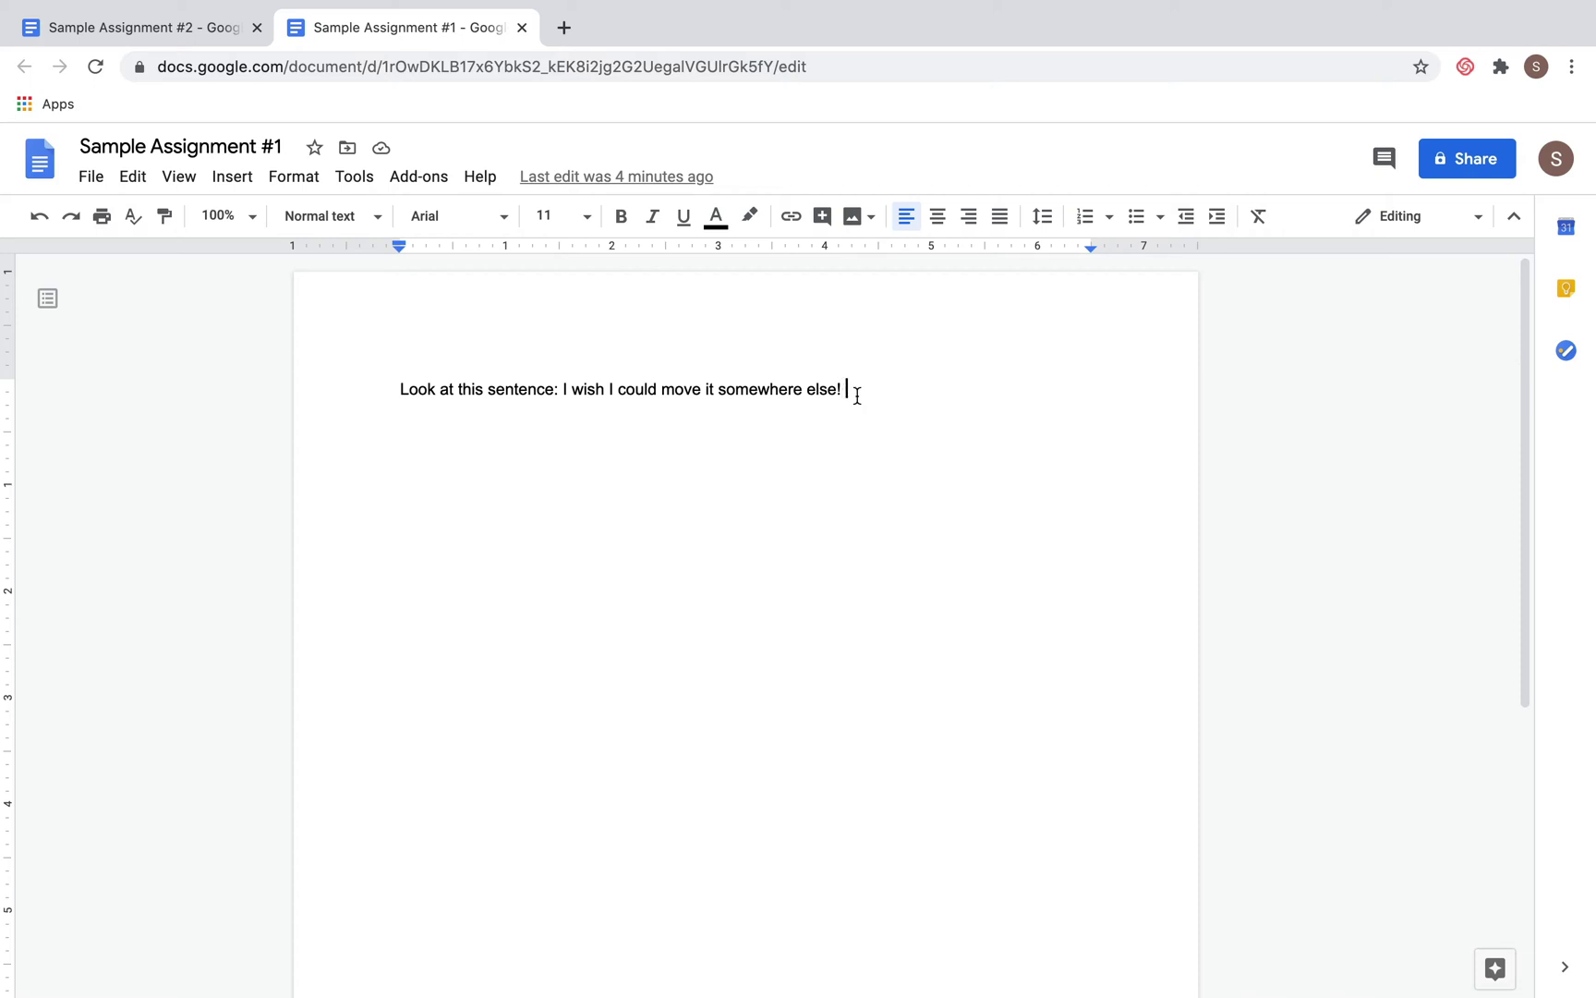
- Cut the sentence from Sample Assignment #1 via Edit > Cut and switch to Sample Assignment #2
left_click_drag(856, 396, 390, 383)
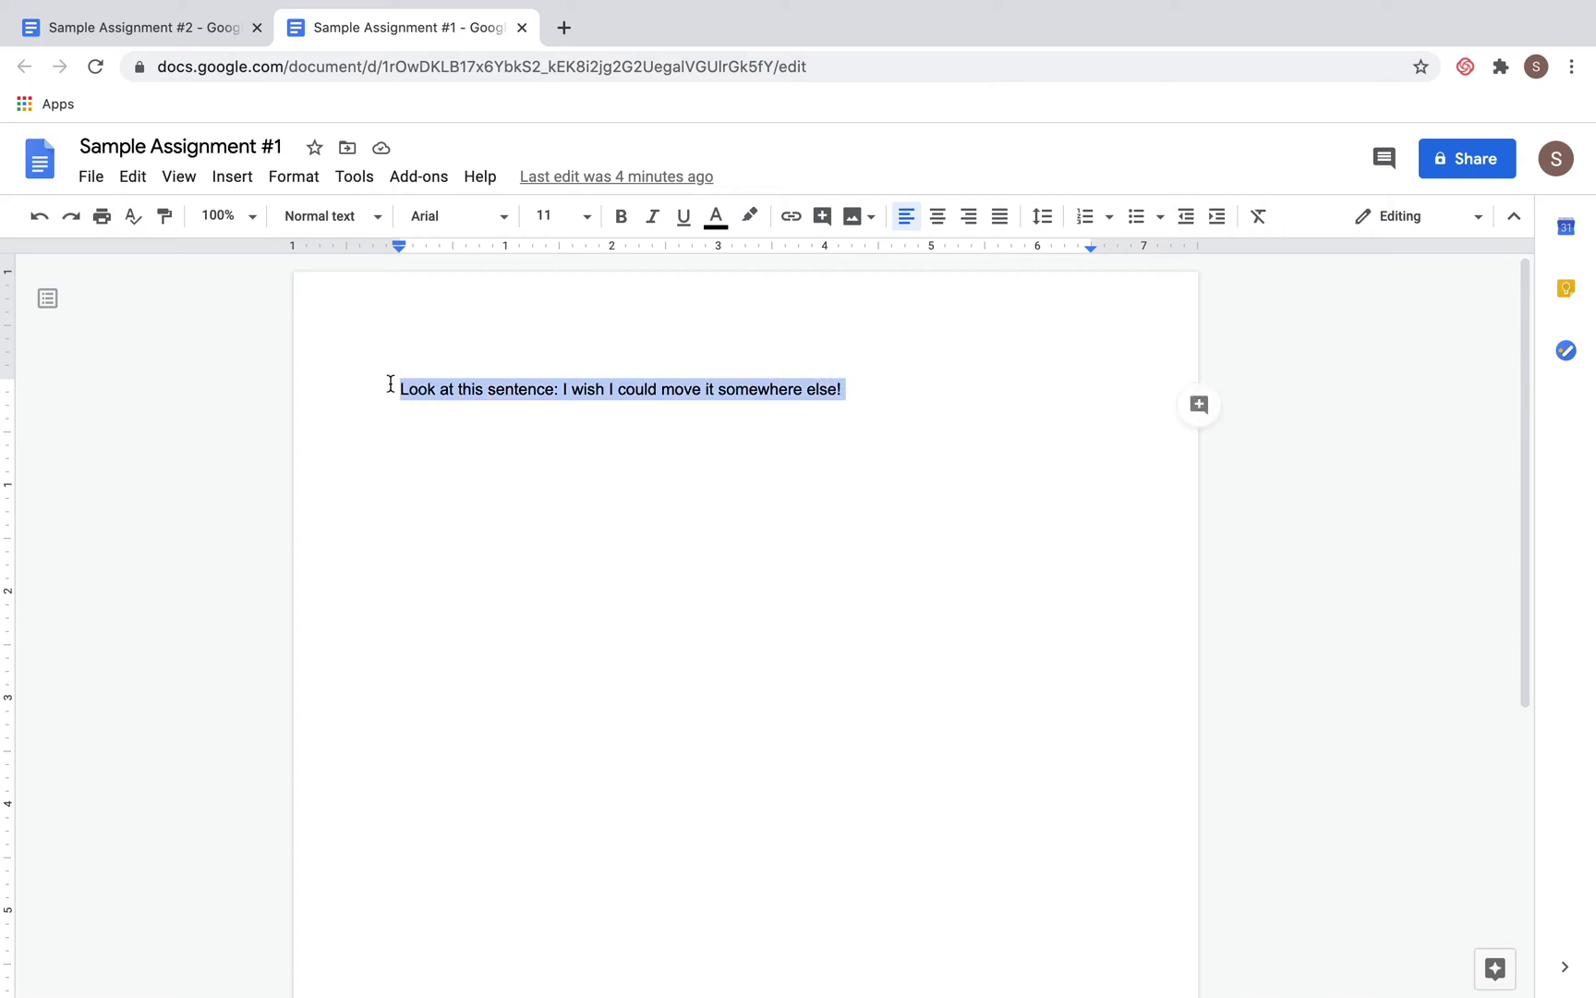
left_click(131, 177)
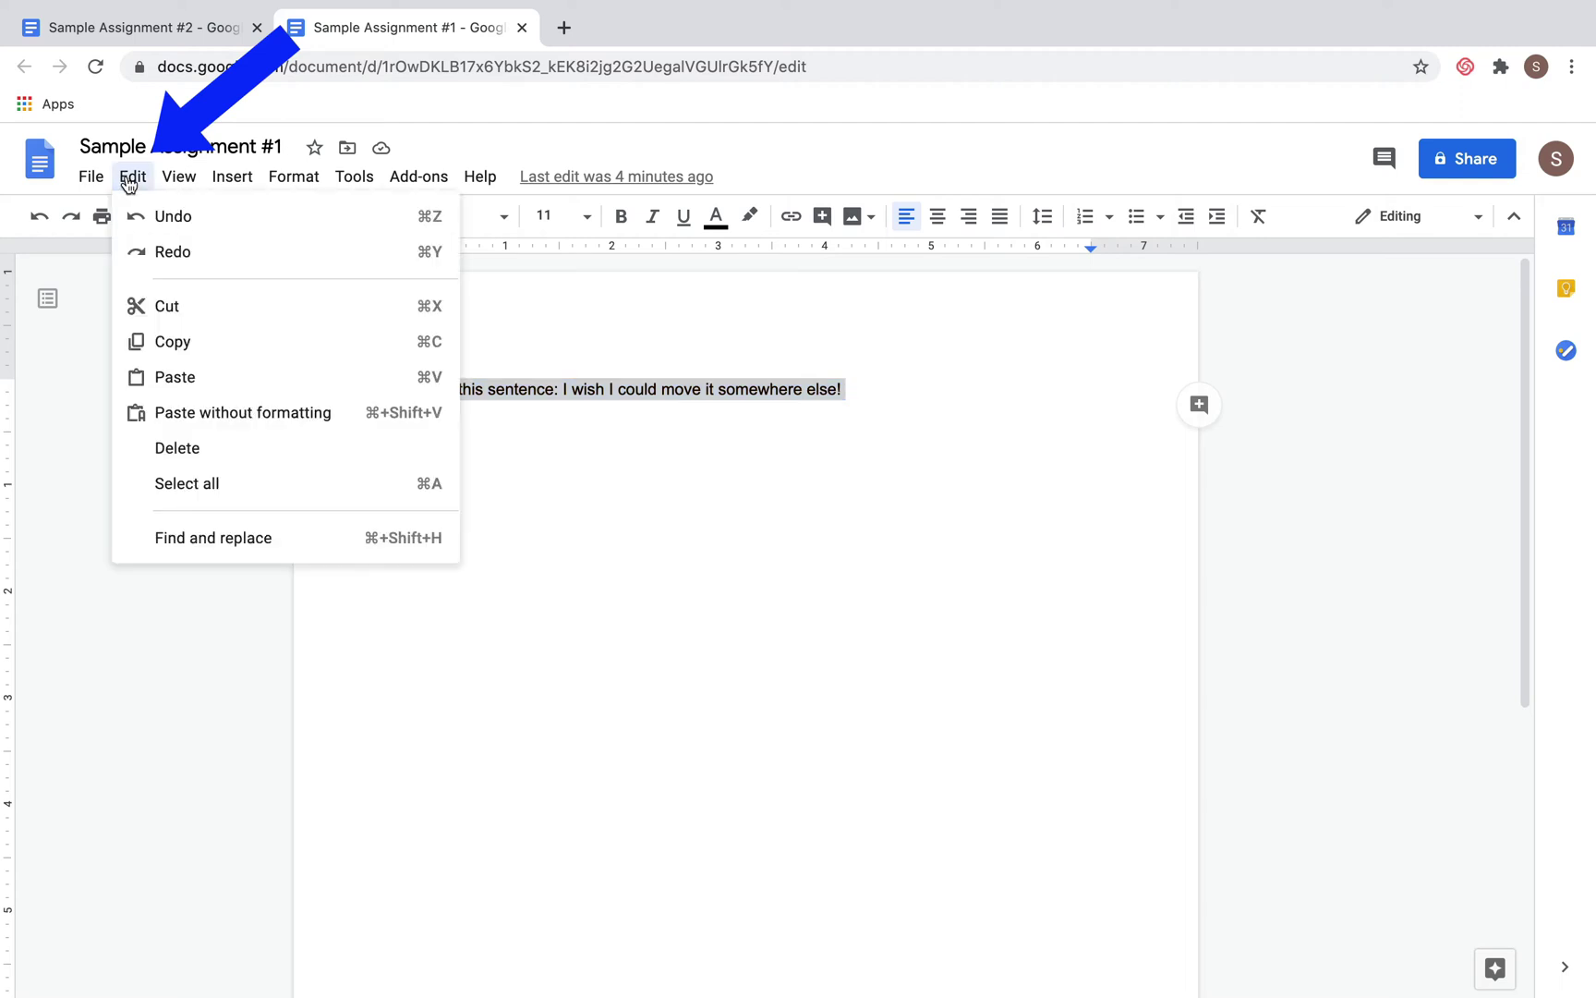
left_click(169, 307)
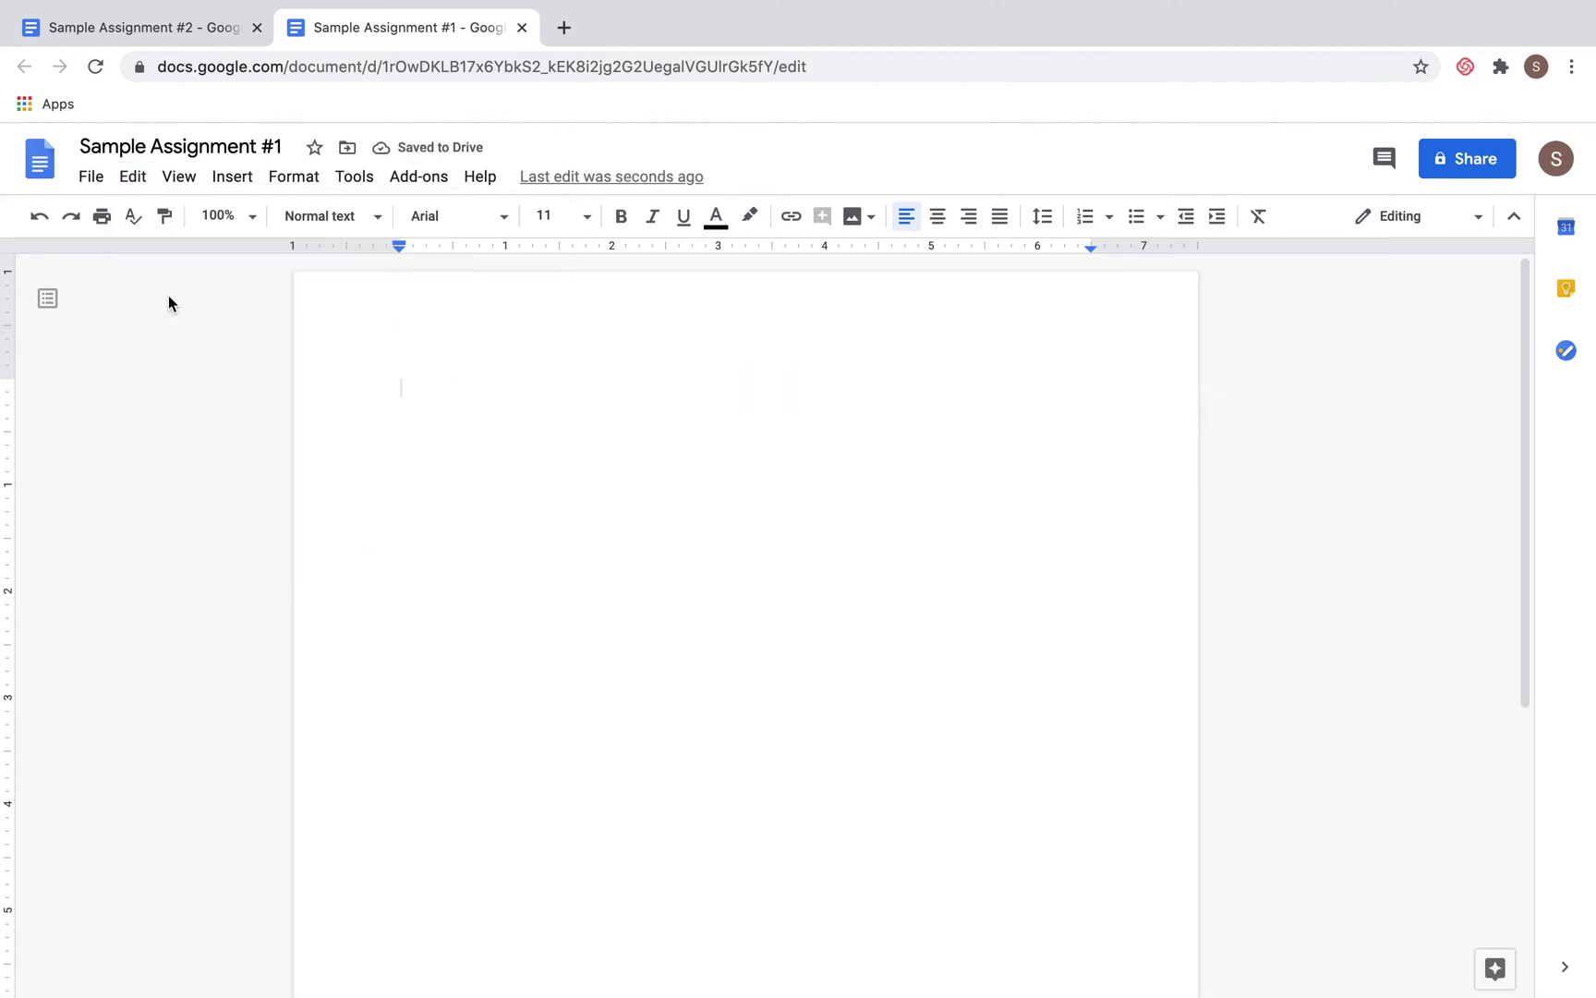
left_click(131, 27)
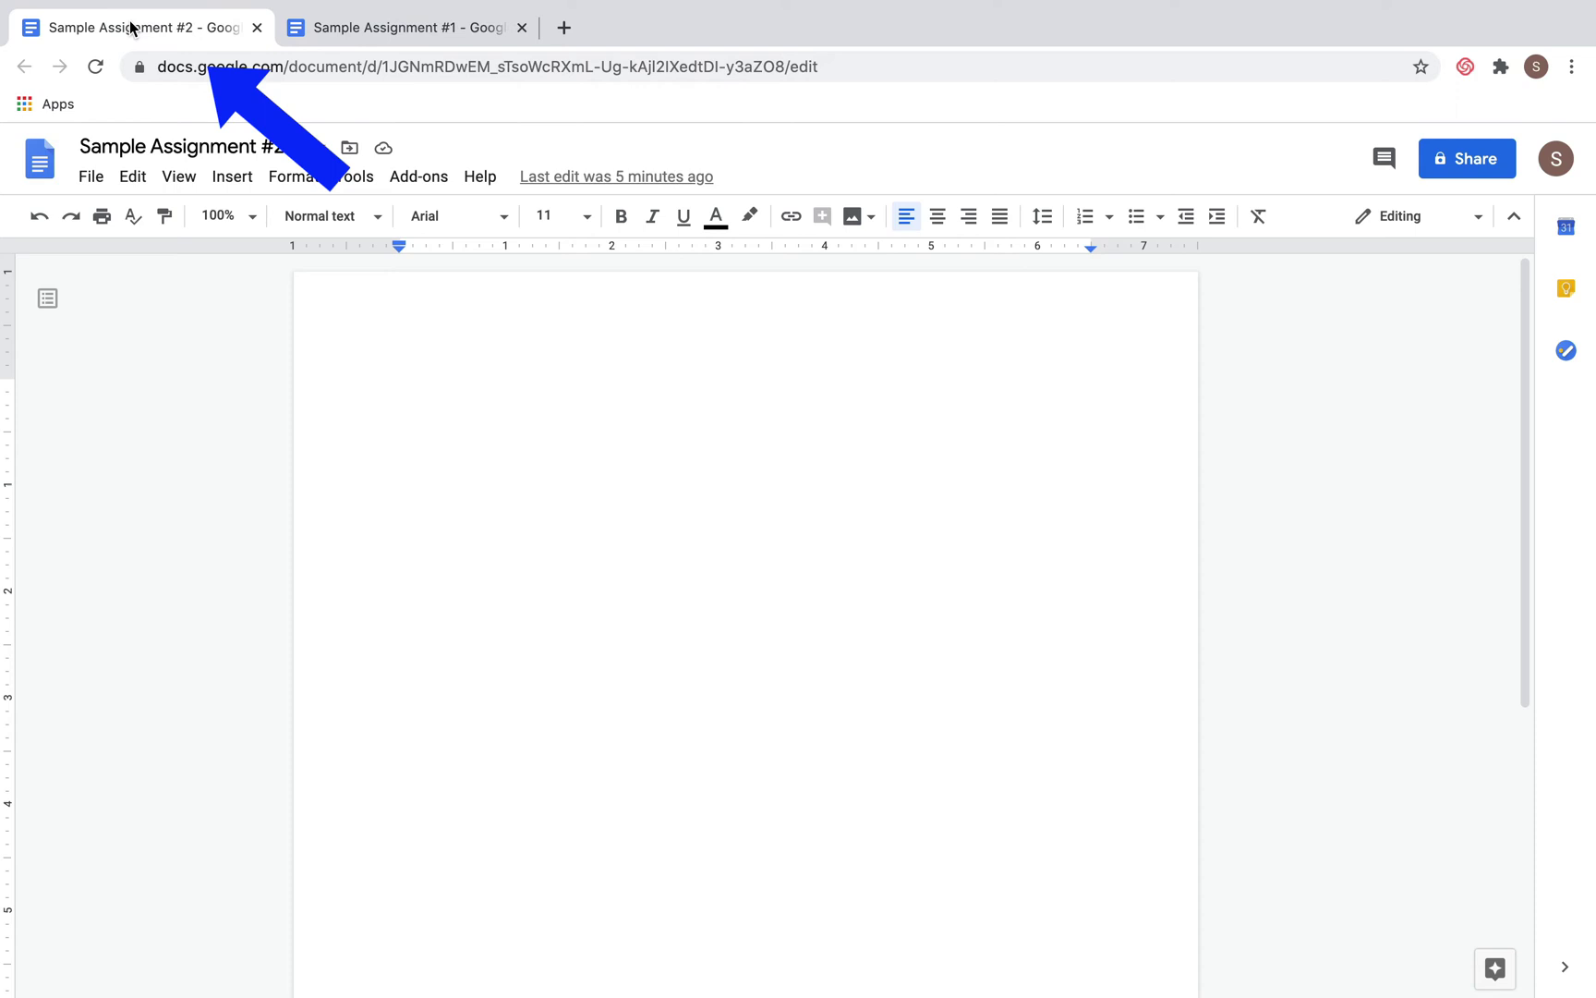
left_click(132, 183)
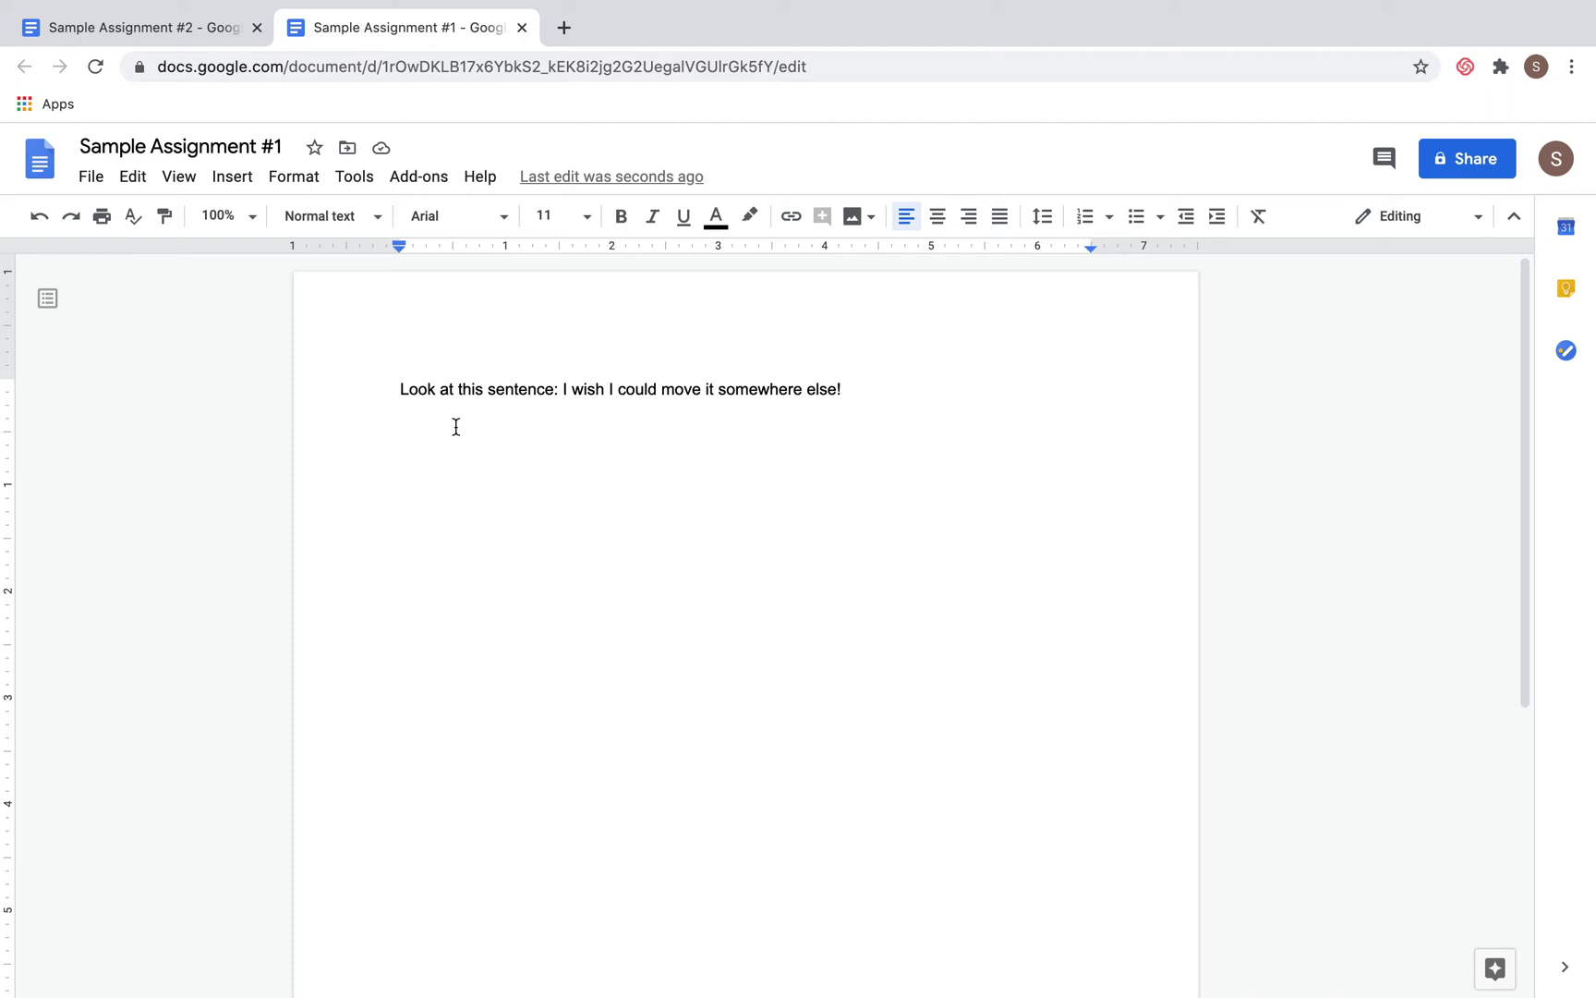
- Copy the sentence in Sample Assignment #1 with Edit > Copy
mouse_move(869, 388)
left_mouse_down()
mouse_move(631, 367)
mouse_move(363, 370)
left_mouse_up()
left_click(132, 176)
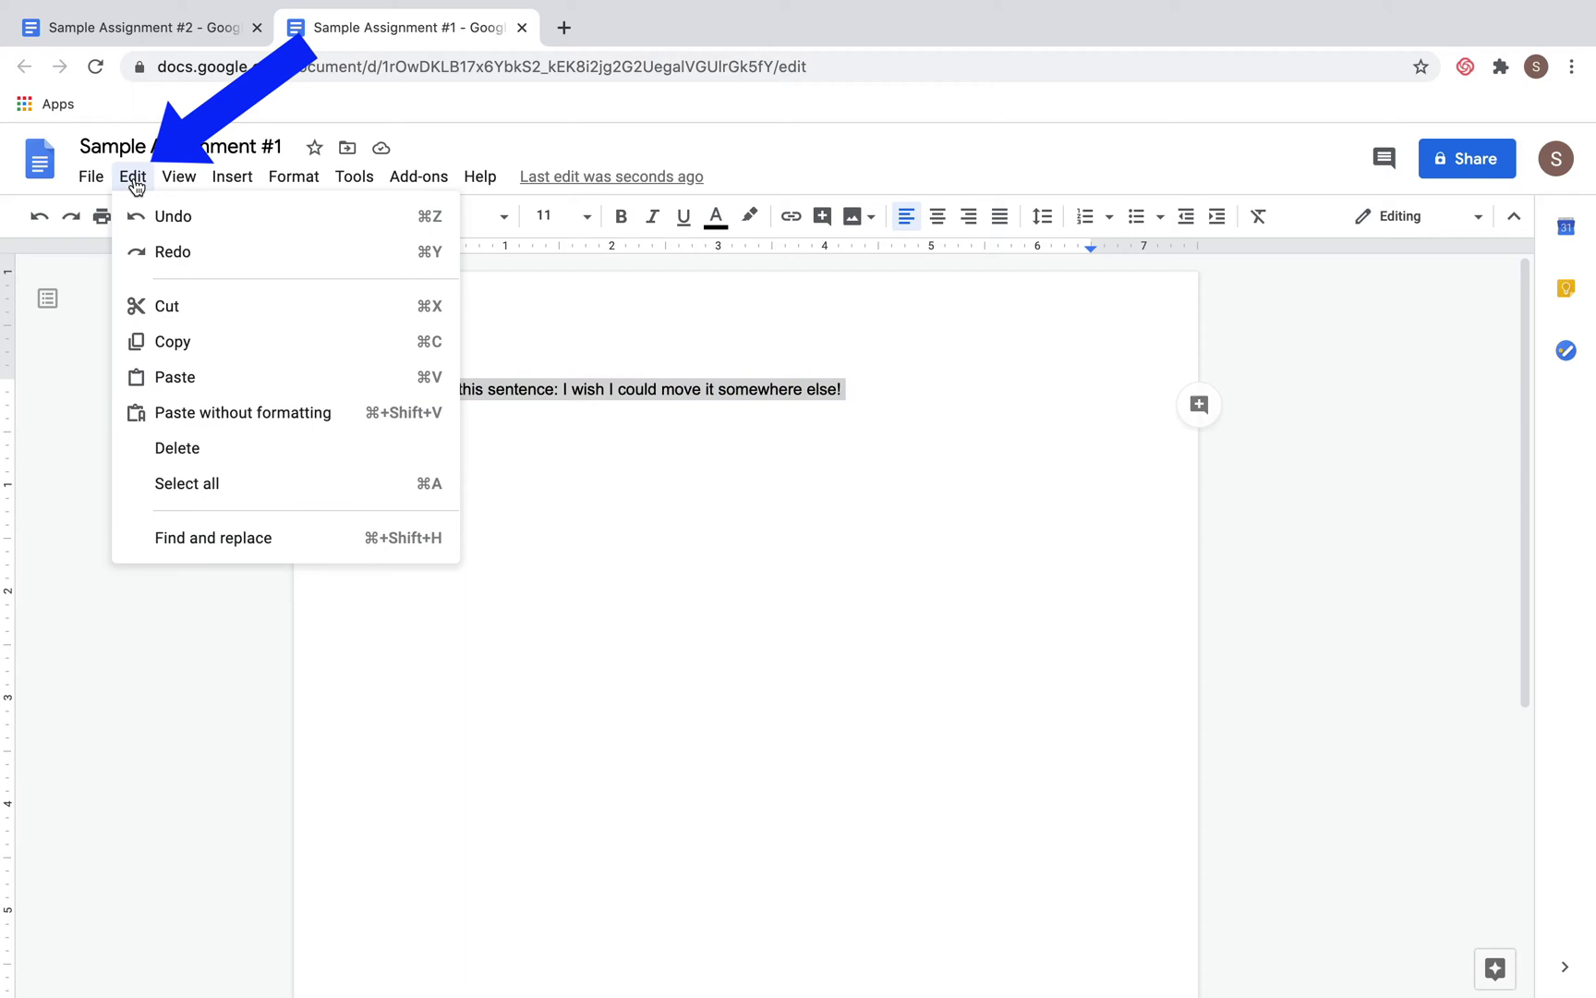
left_click(175, 344)
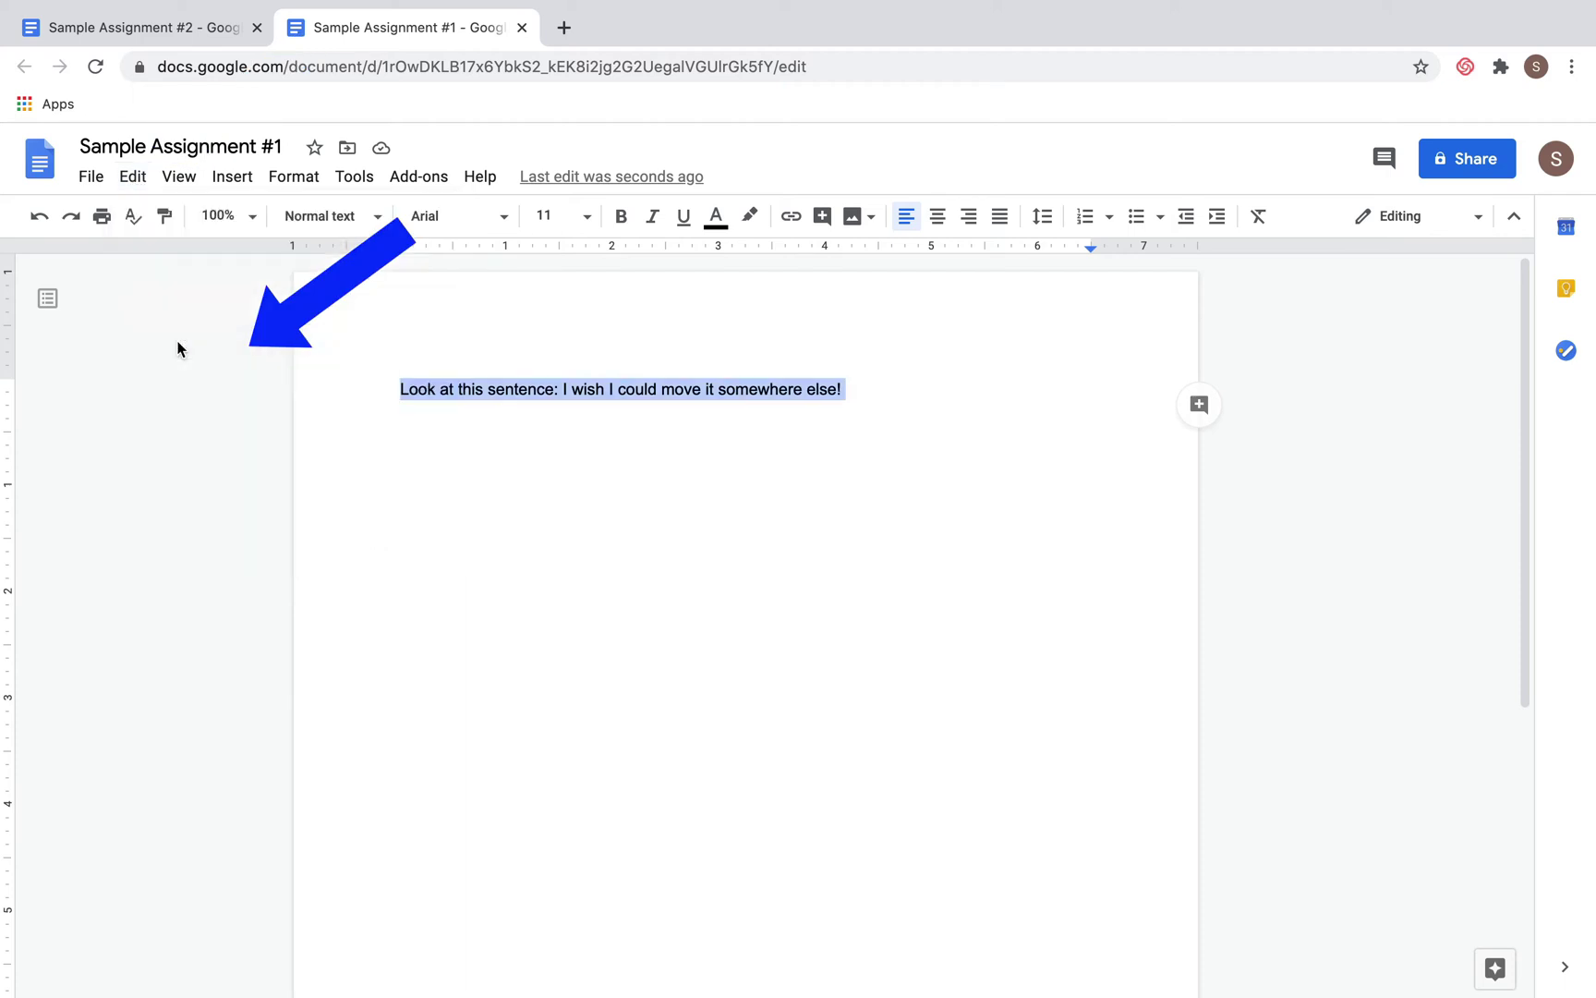
- Paste the sentence into the empty Sample Assignment #2, check #1, then return to #2
left_click(156, 32)
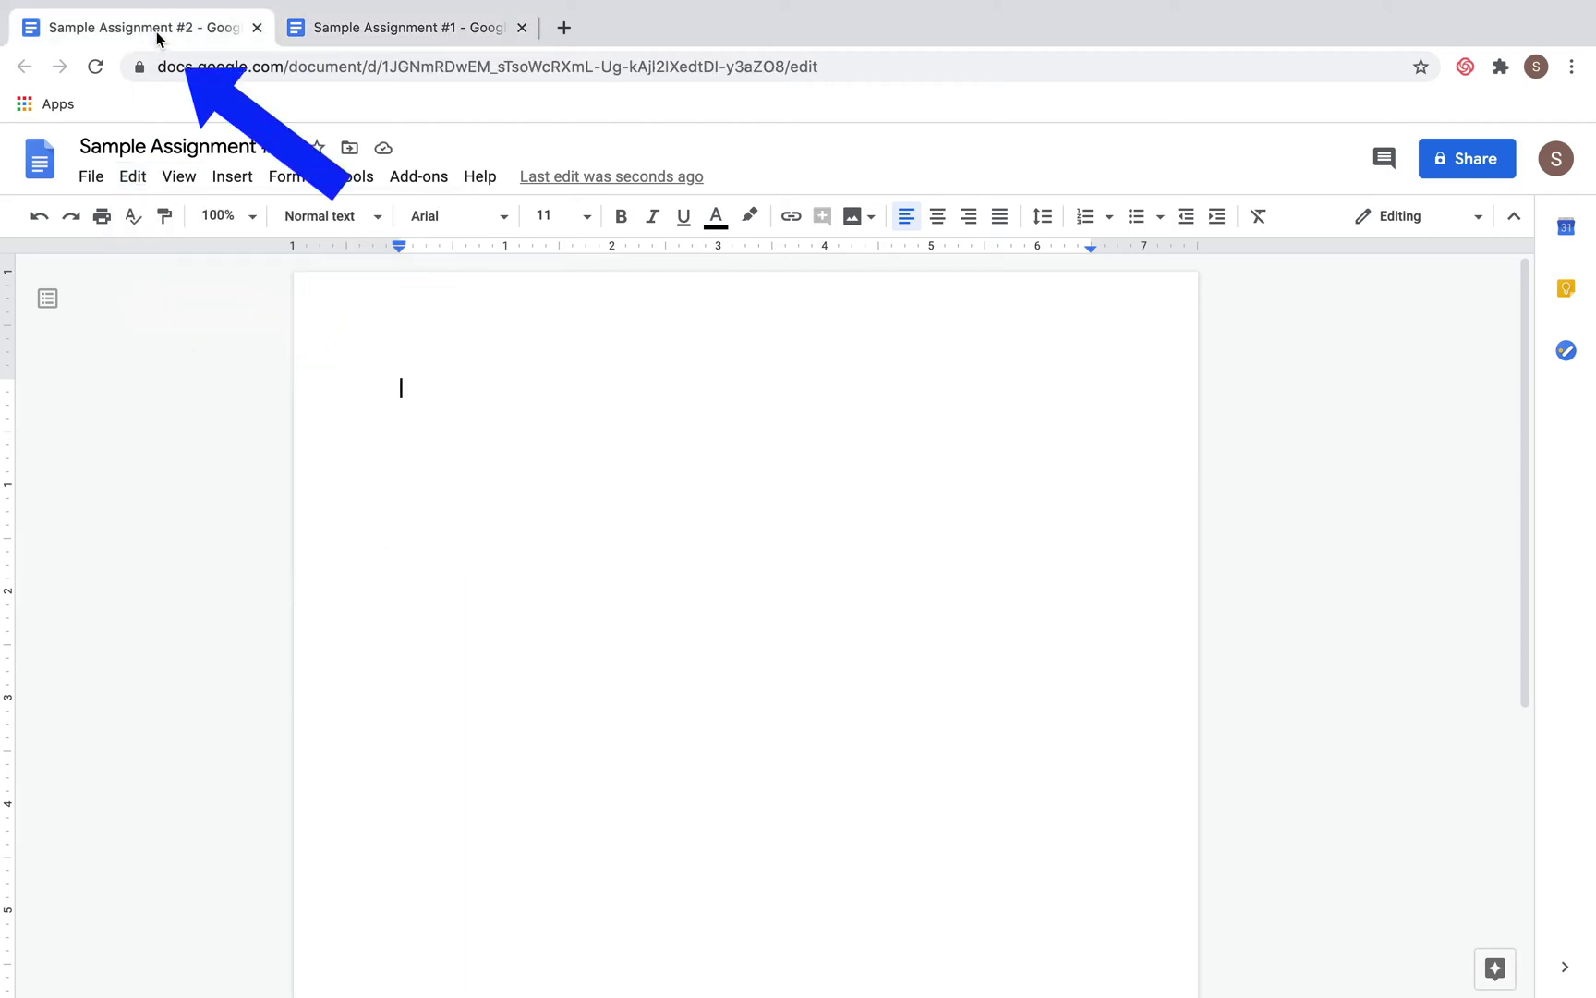
left_click(133, 178)
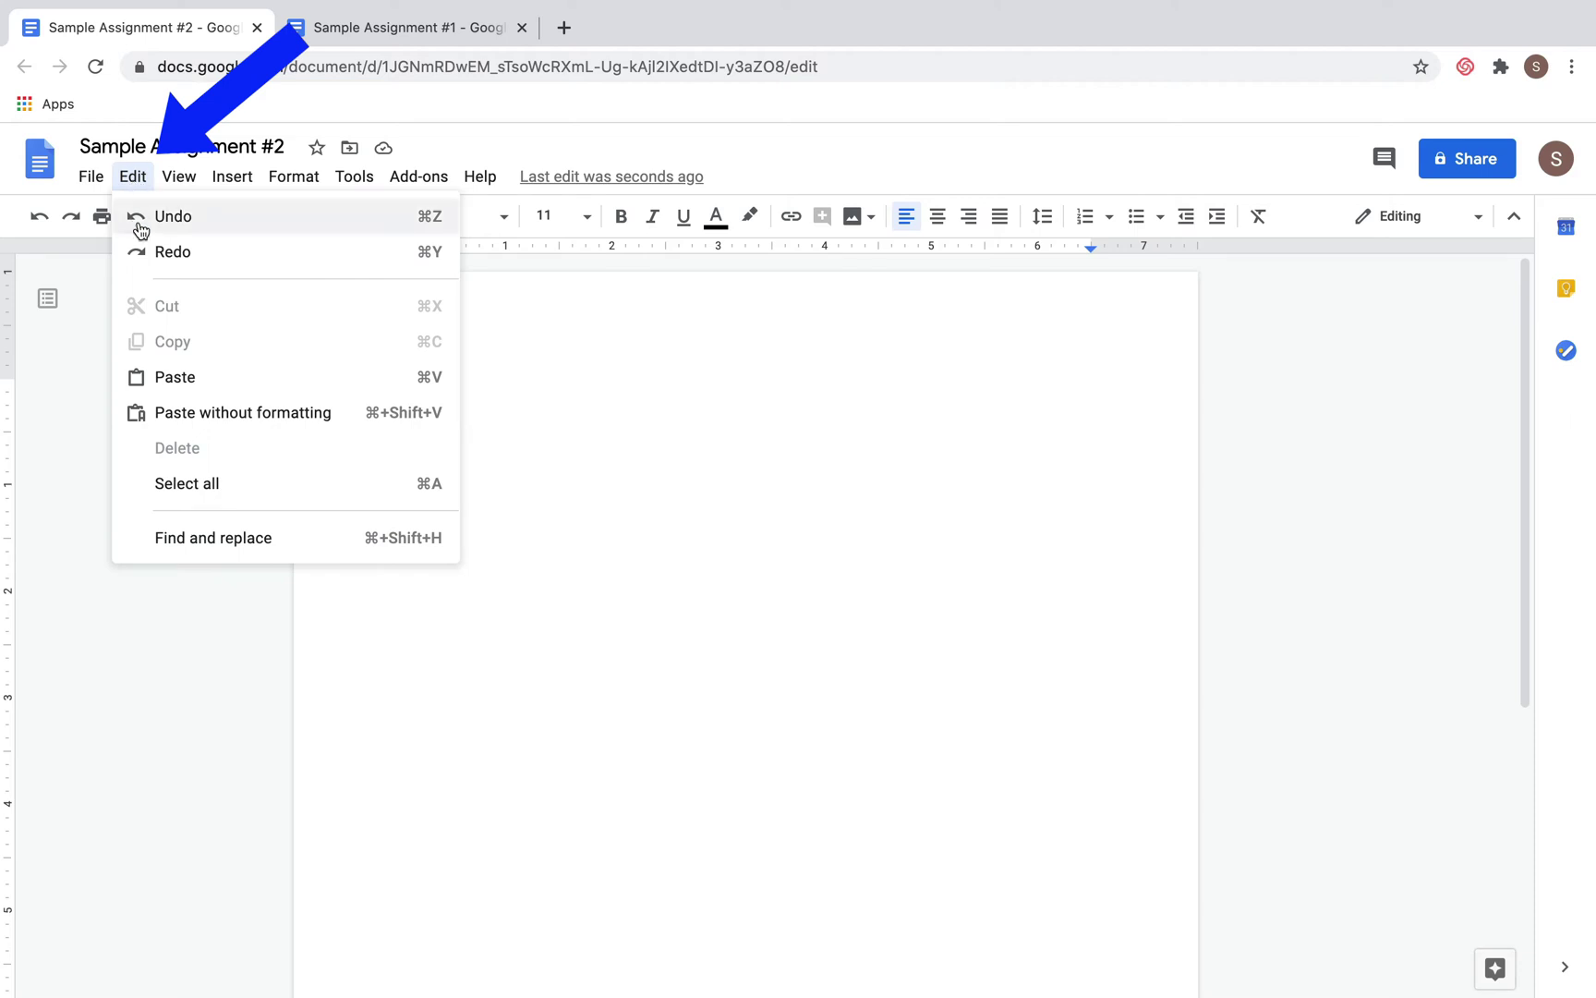
left_click(175, 377)
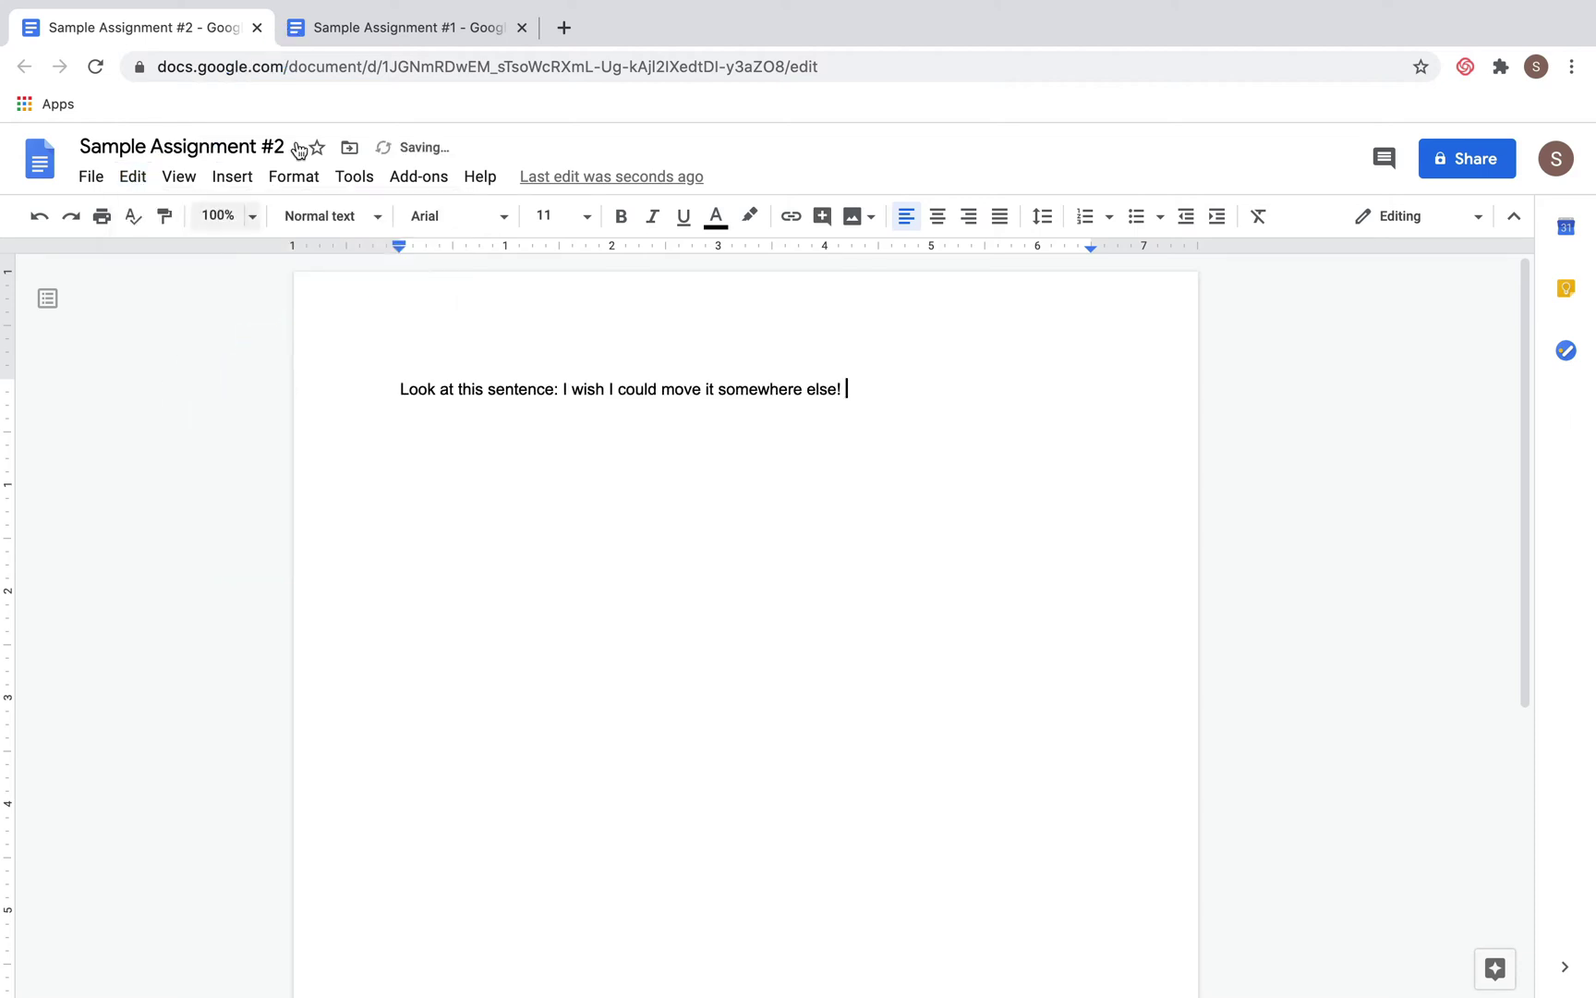
left_click(393, 34)
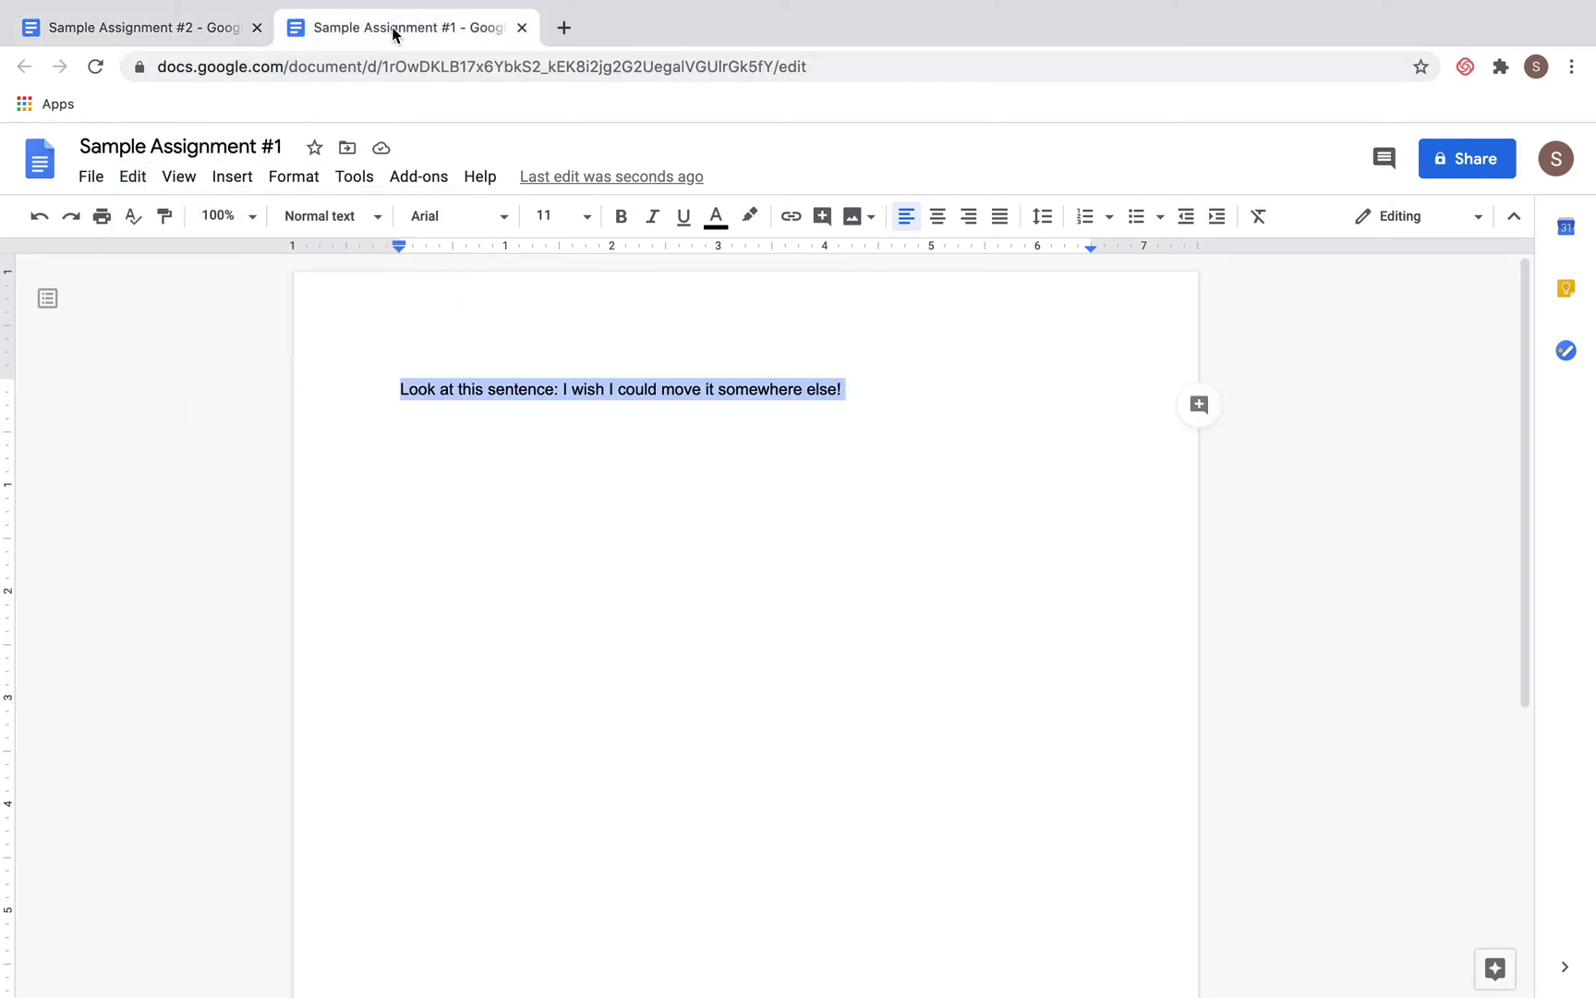
left_click(198, 29)
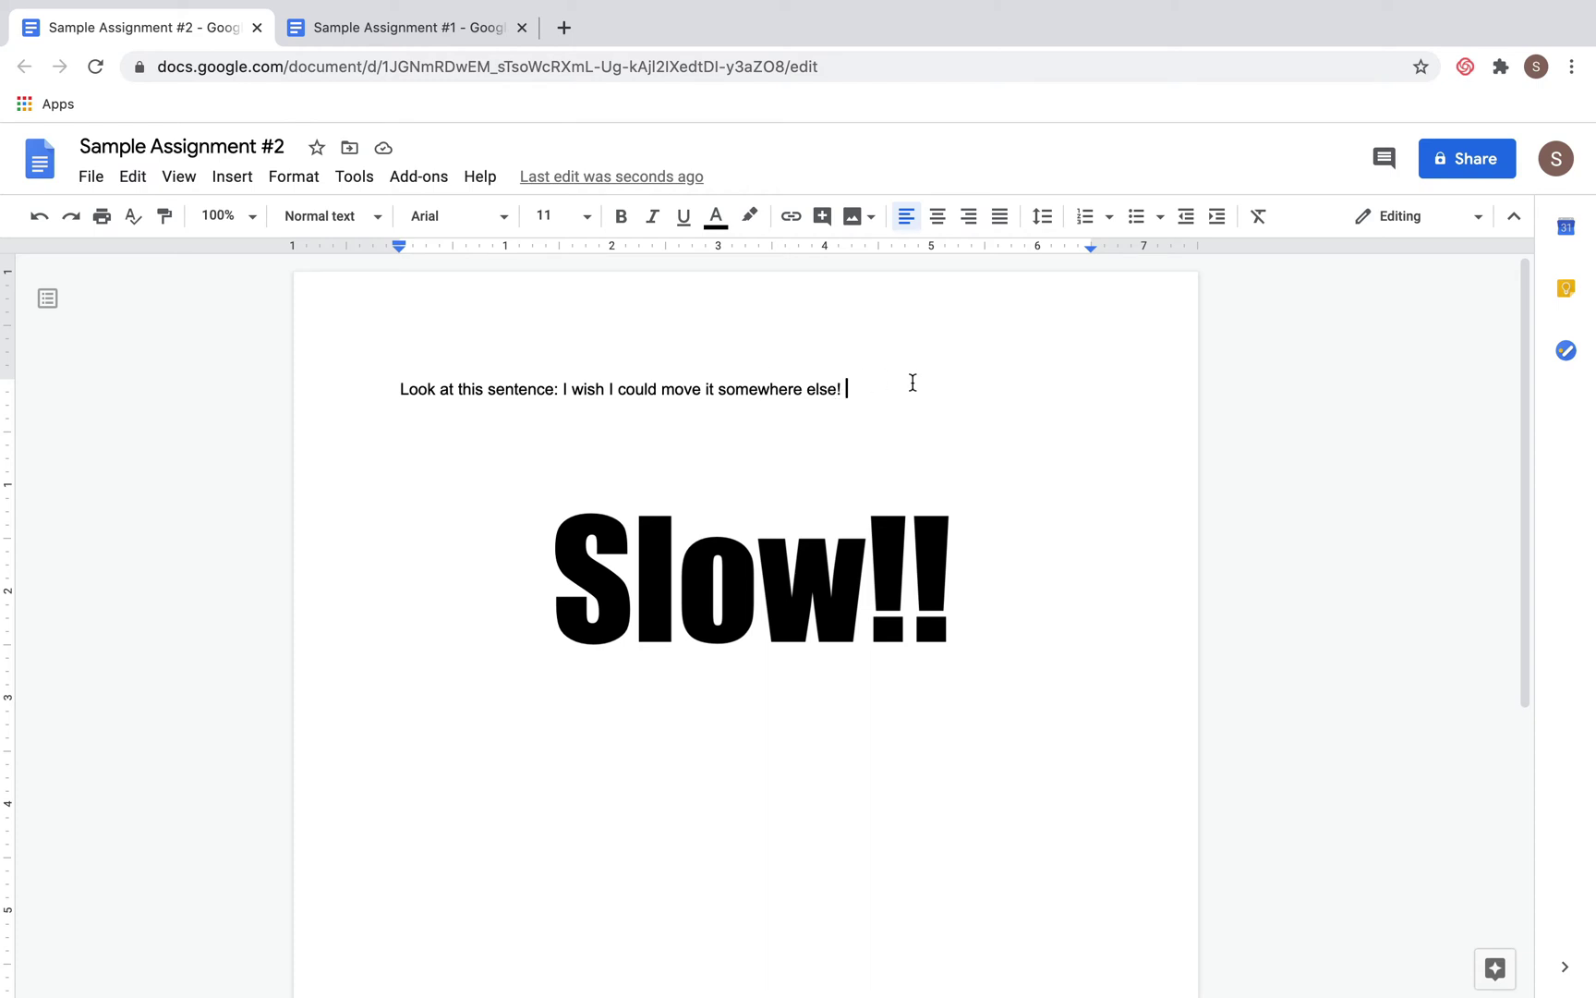
- Cut the sentence out of Sample Assignment #2 using the right-click Cut option
triple_click(864, 390)
left_click(880, 423)
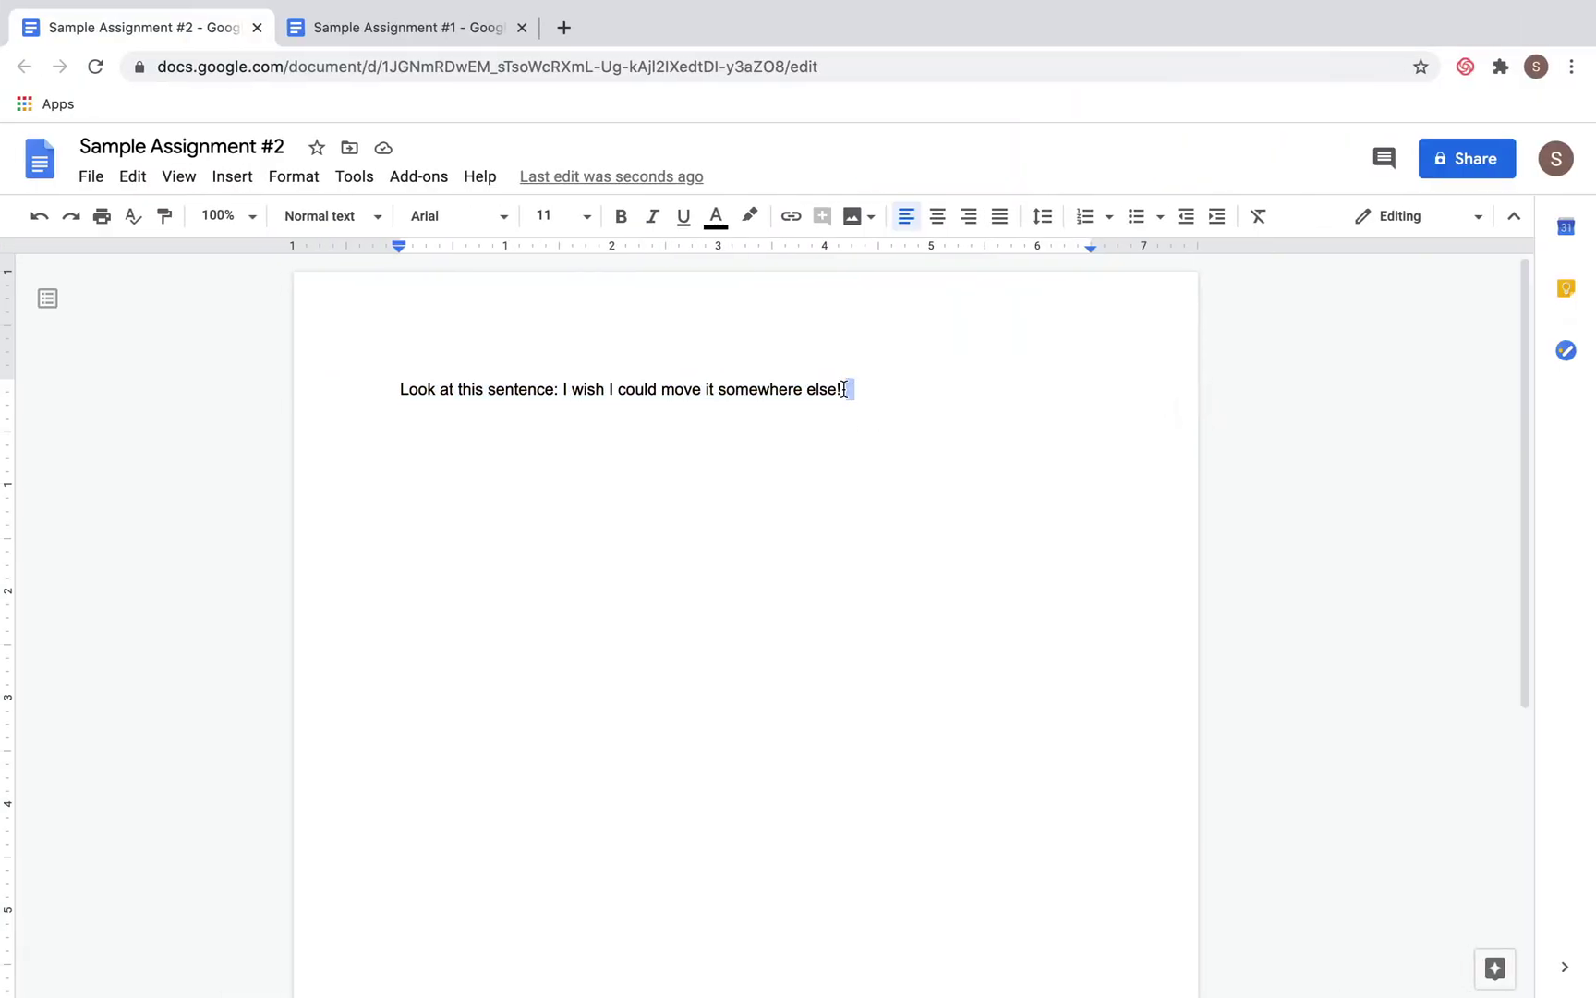
left_click_drag(844, 388, 388, 382)
key("super+c")
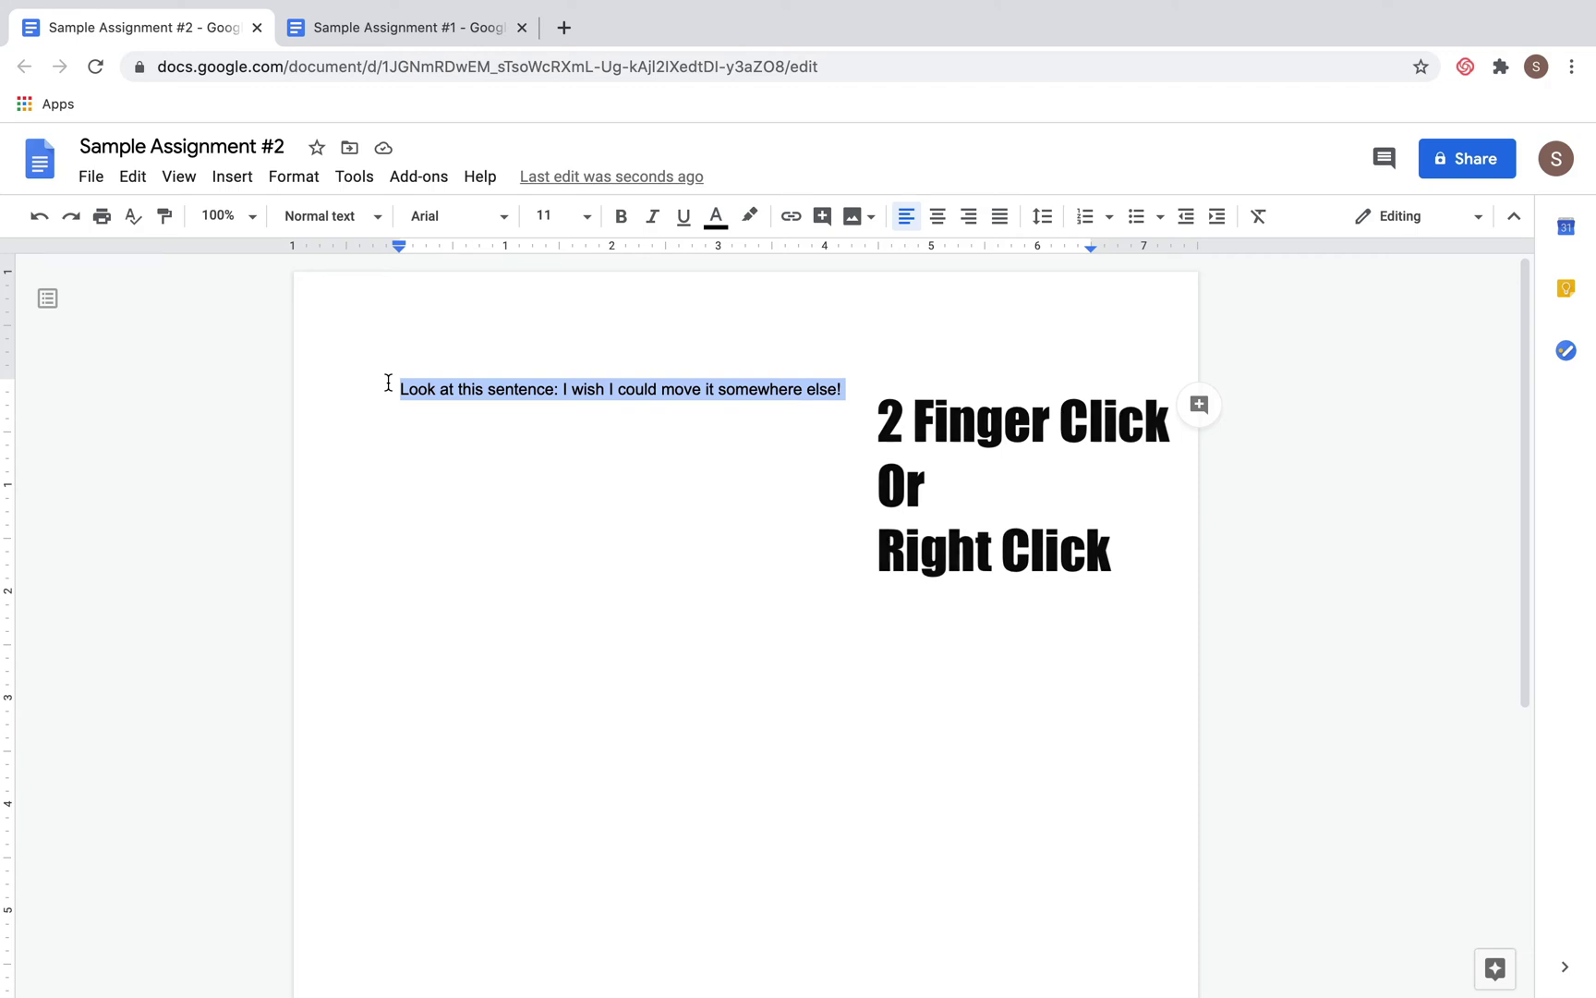
right_click(388, 382)
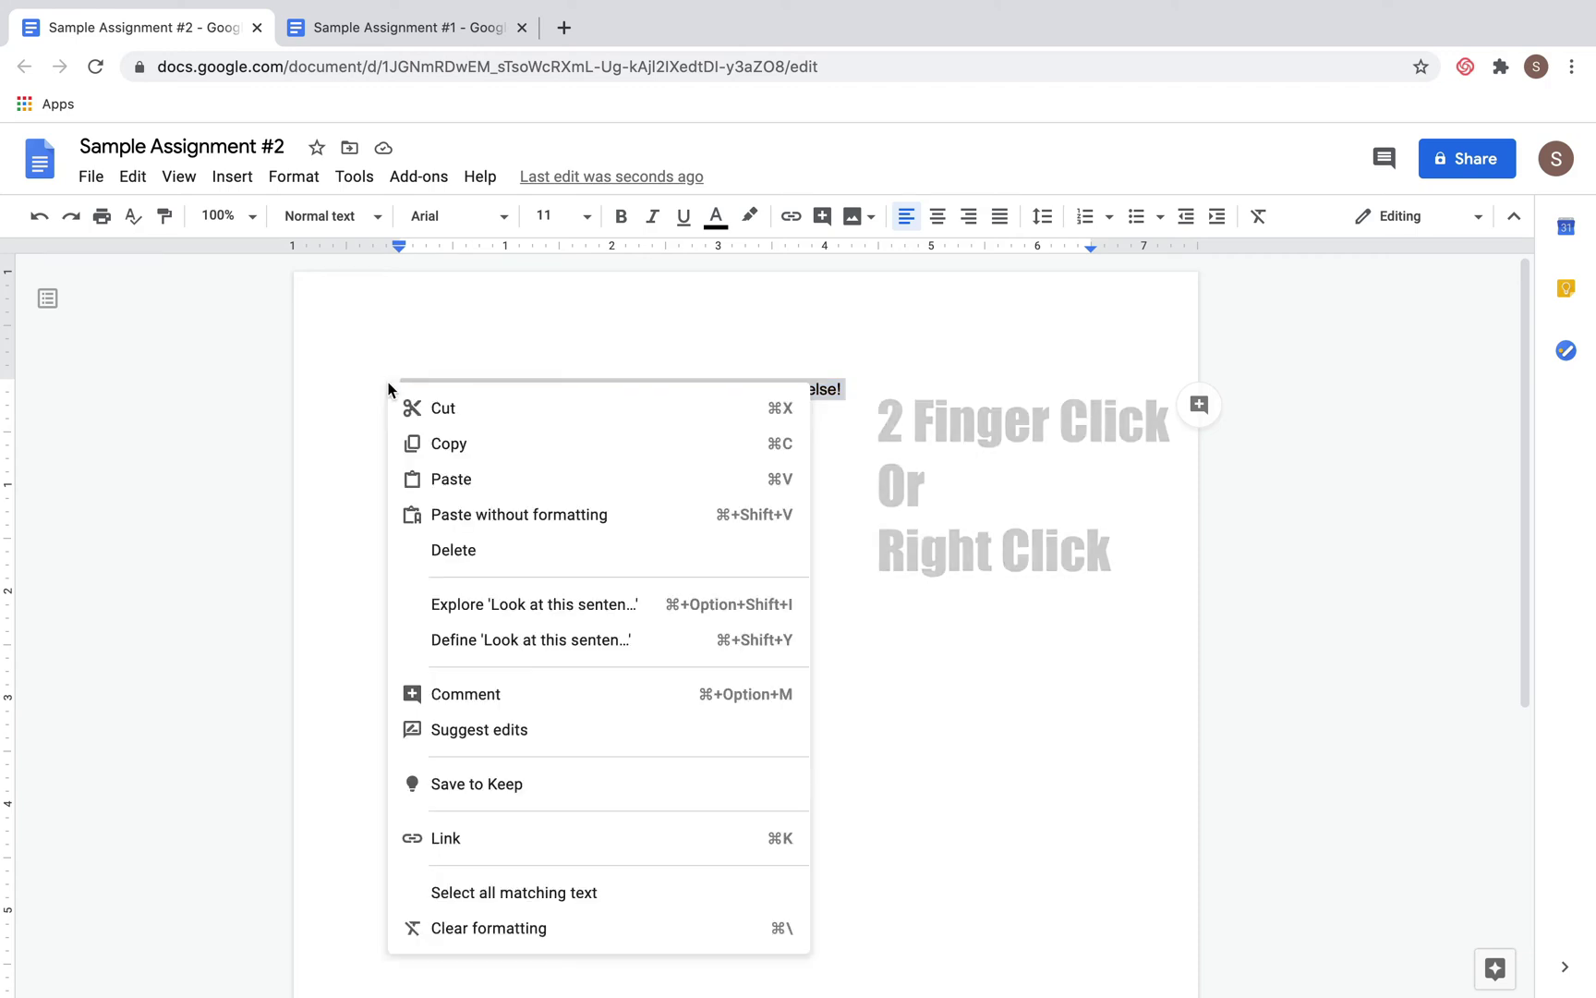
left_click(440, 410)
- Paste the sentence on a new line below the existing sentence in Sample Assignment #1
left_click(399, 30)
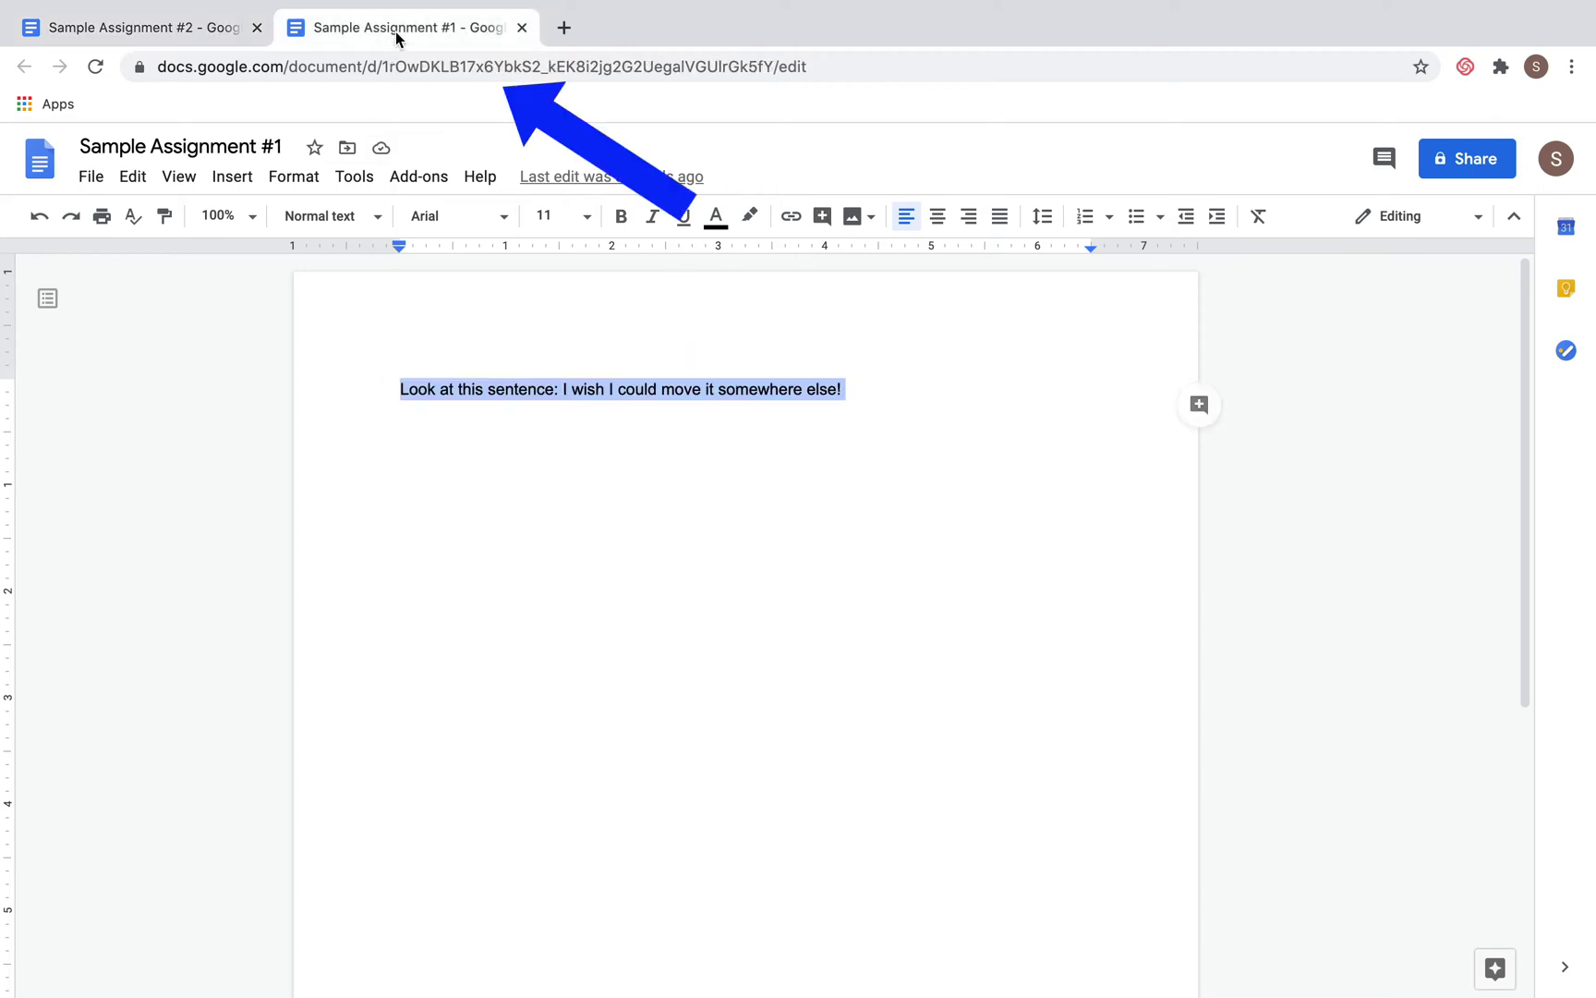
left_click(873, 381)
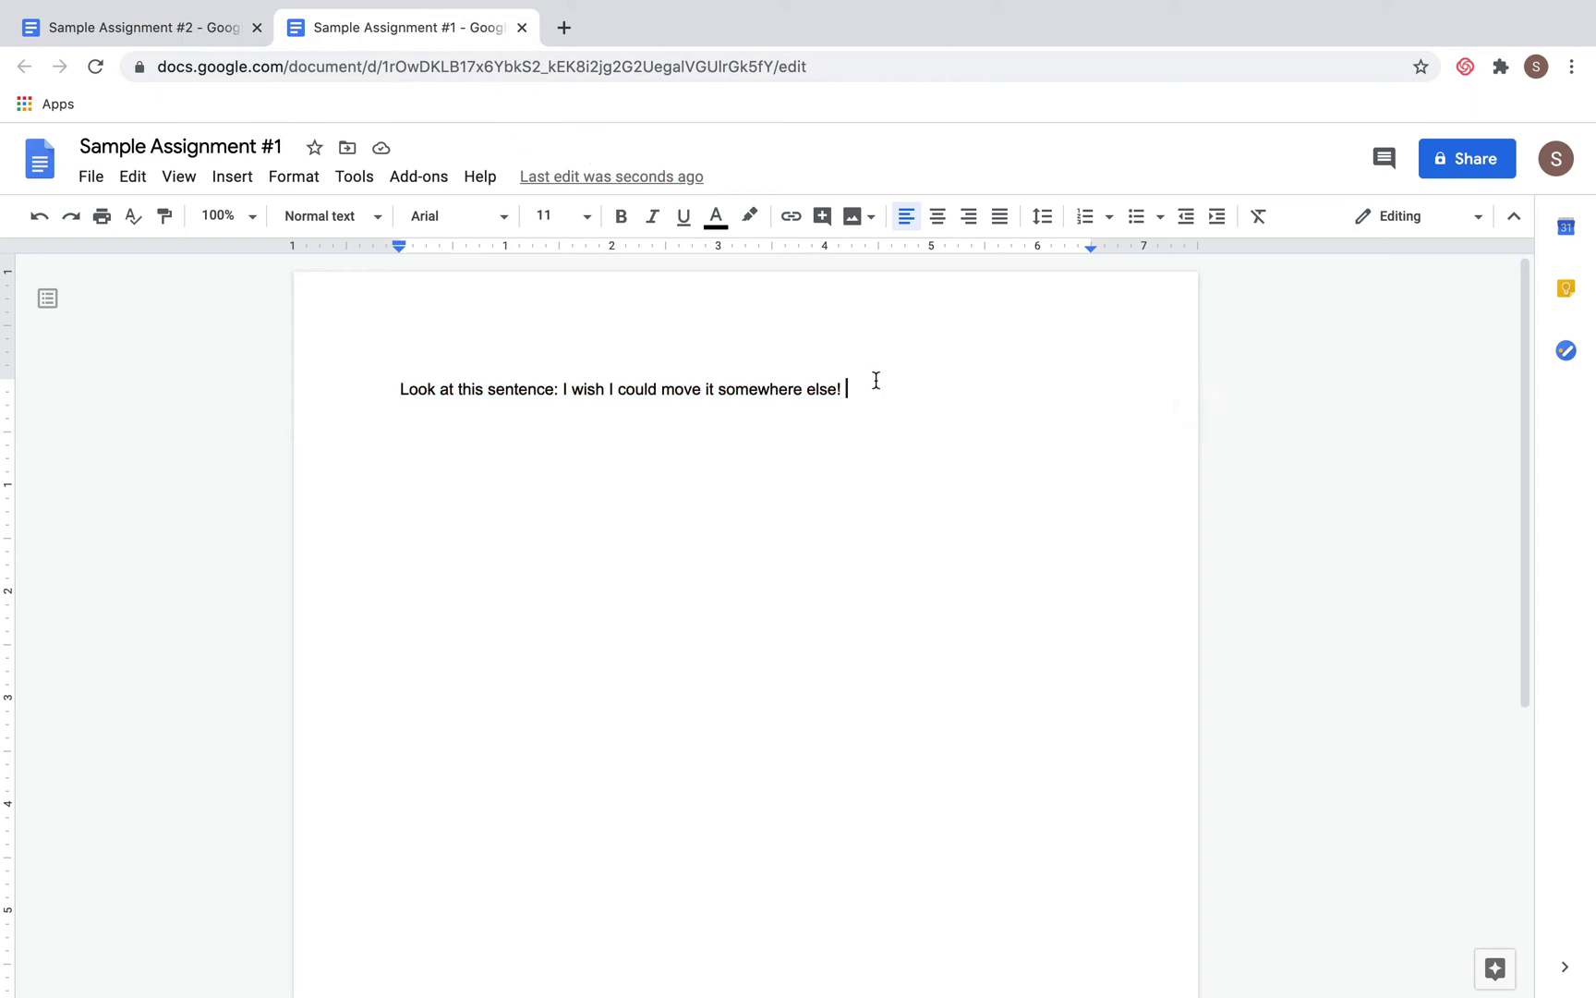
key("Return")
right_click(435, 459)
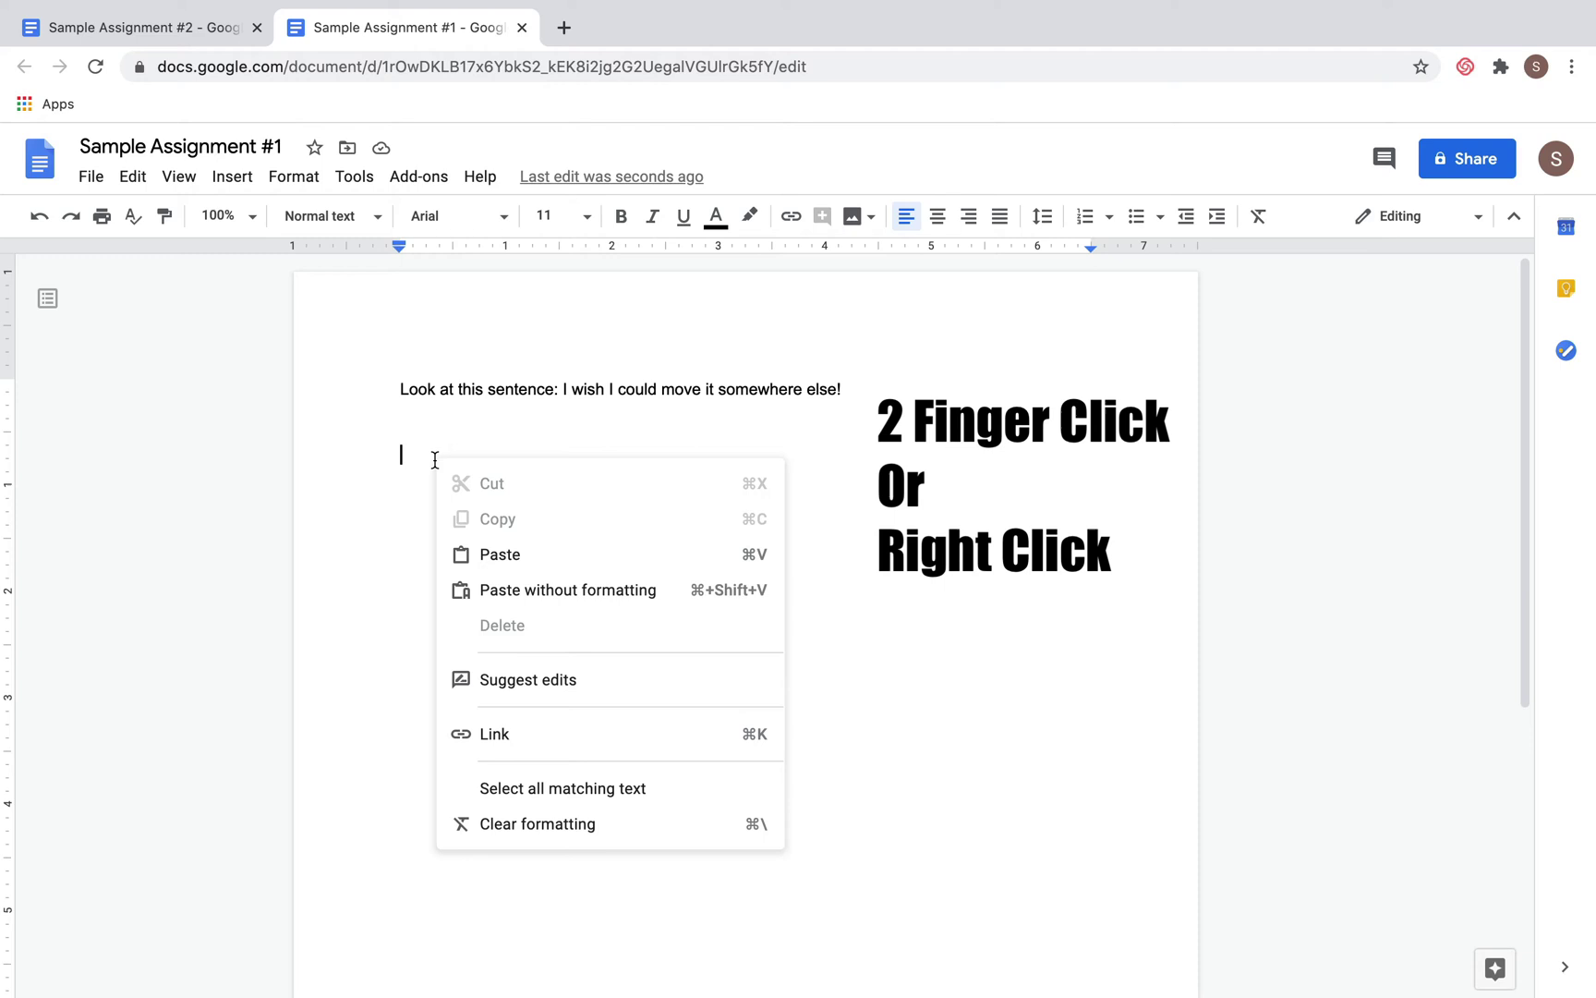
left_click(513, 554)
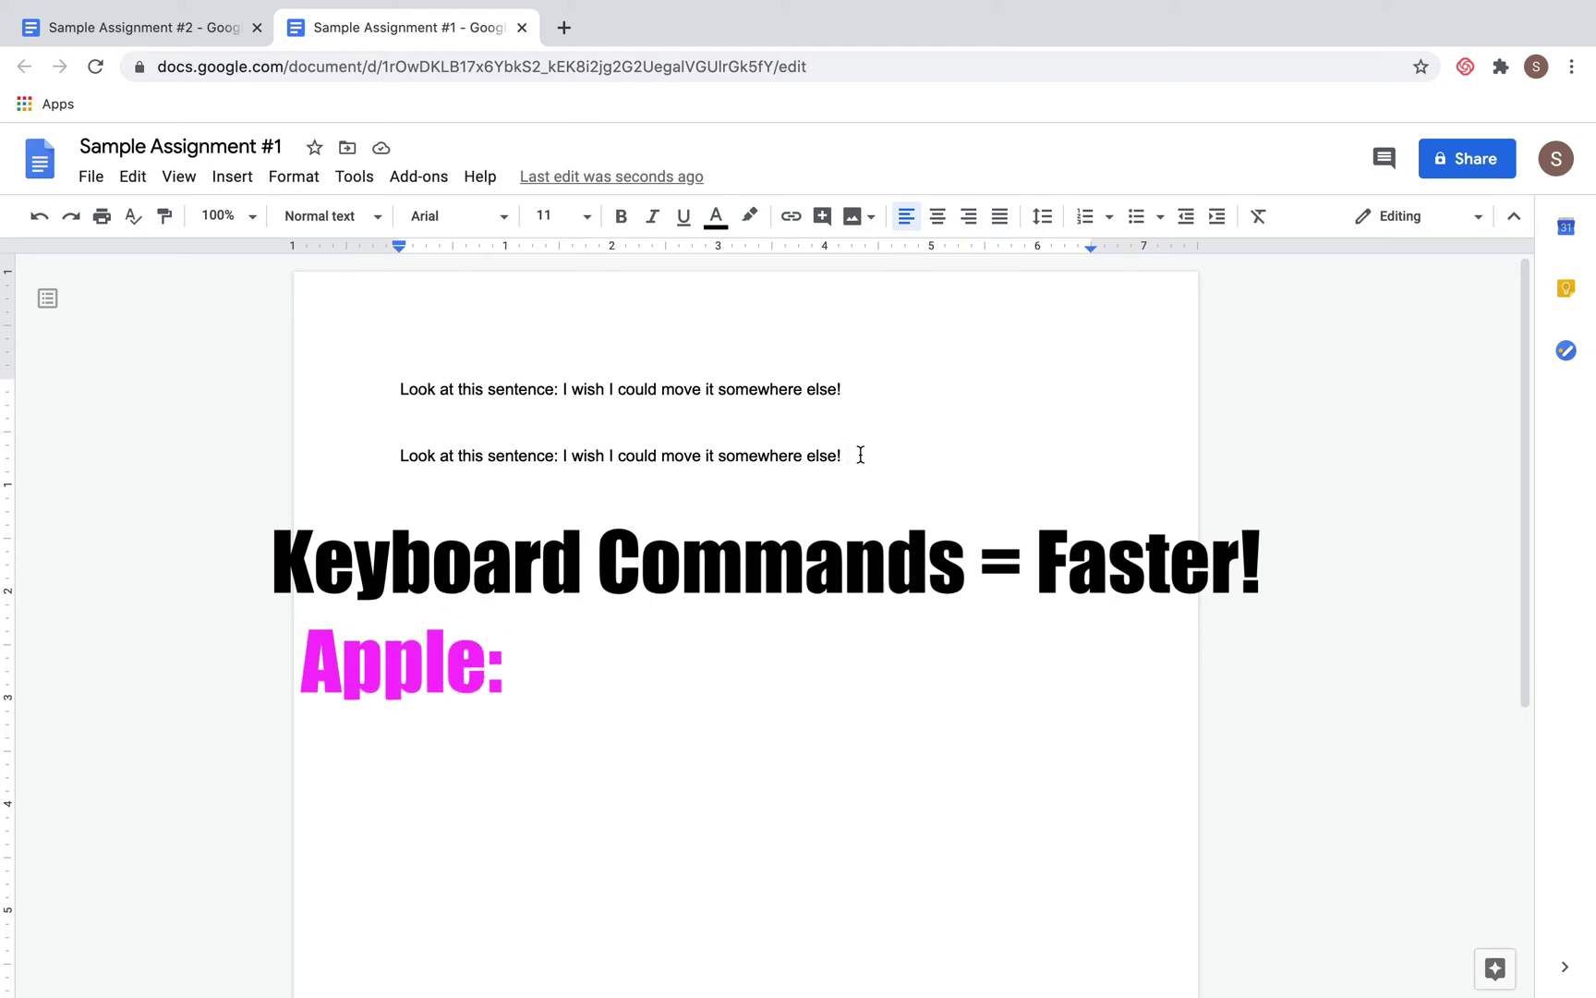
- Paste a copy of the second sentence on a new third line below it with Command+V
left_click_drag(860, 455, 356, 457)
key("super+c")
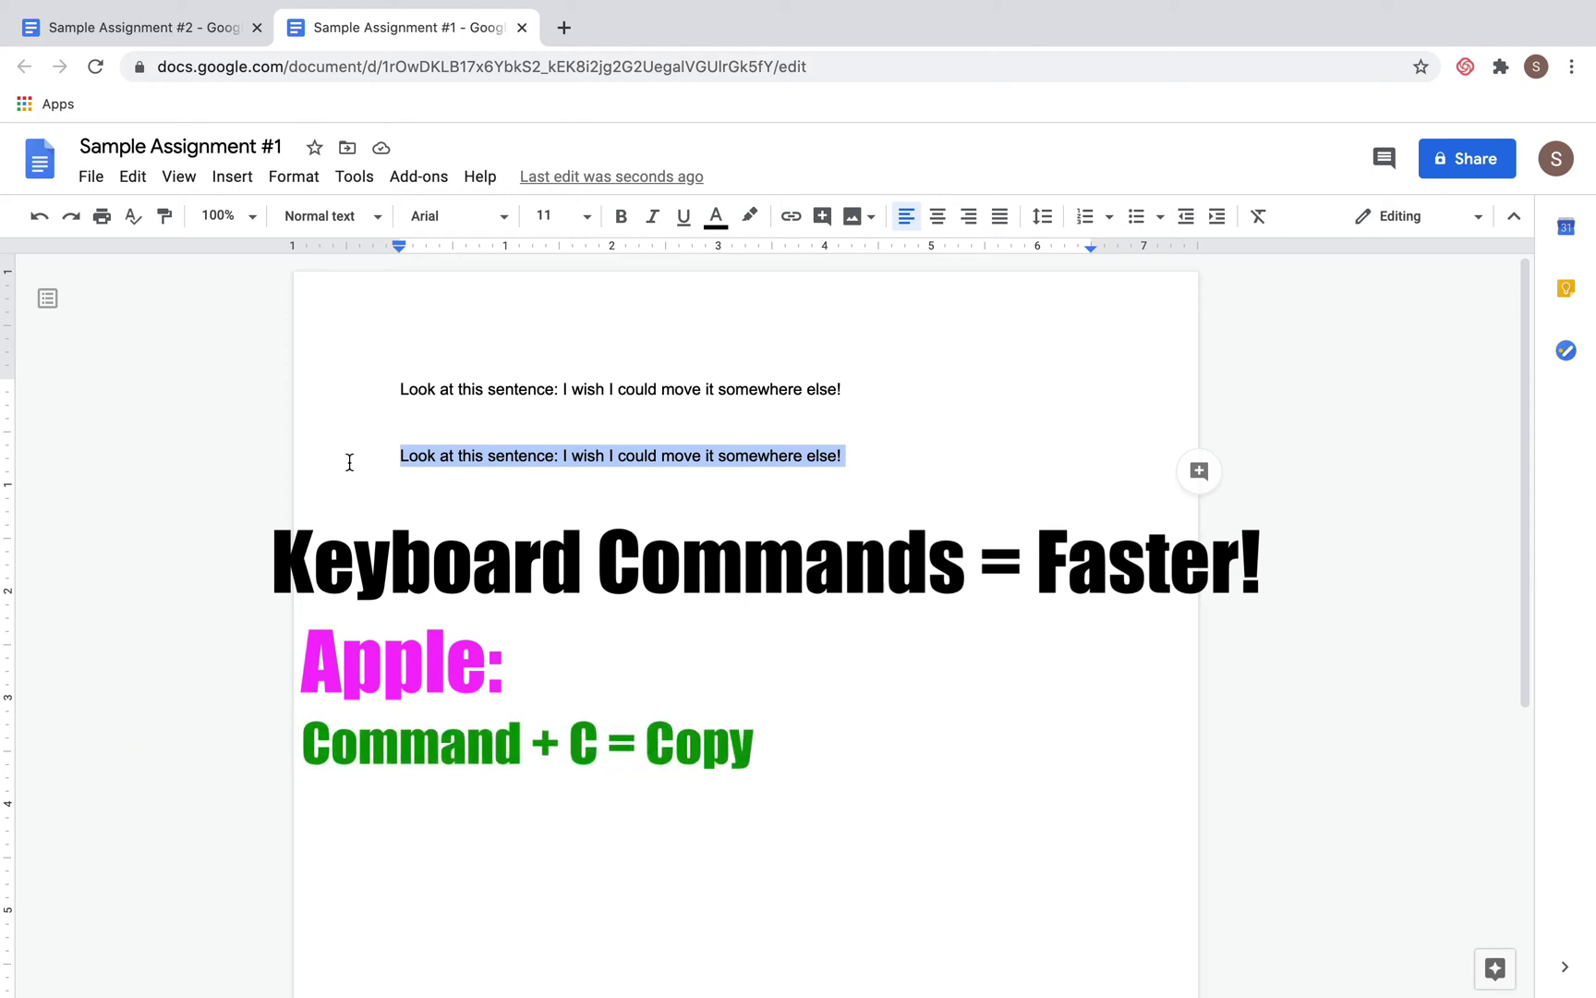
left_click(880, 457)
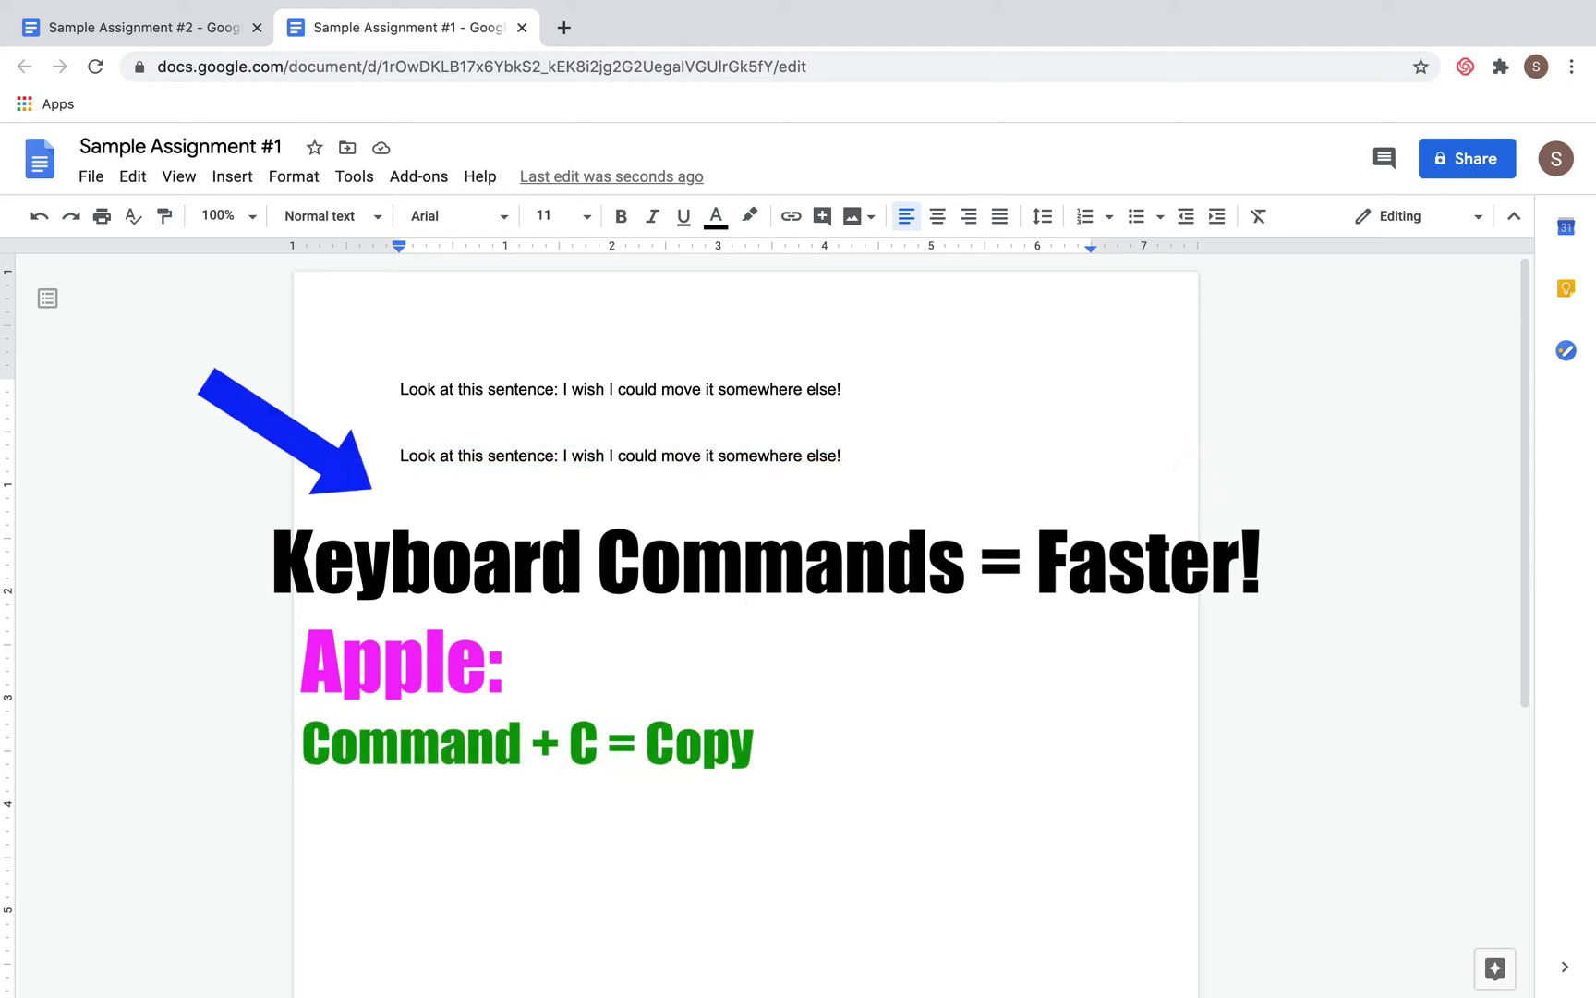
key("Return")
key("super+v")
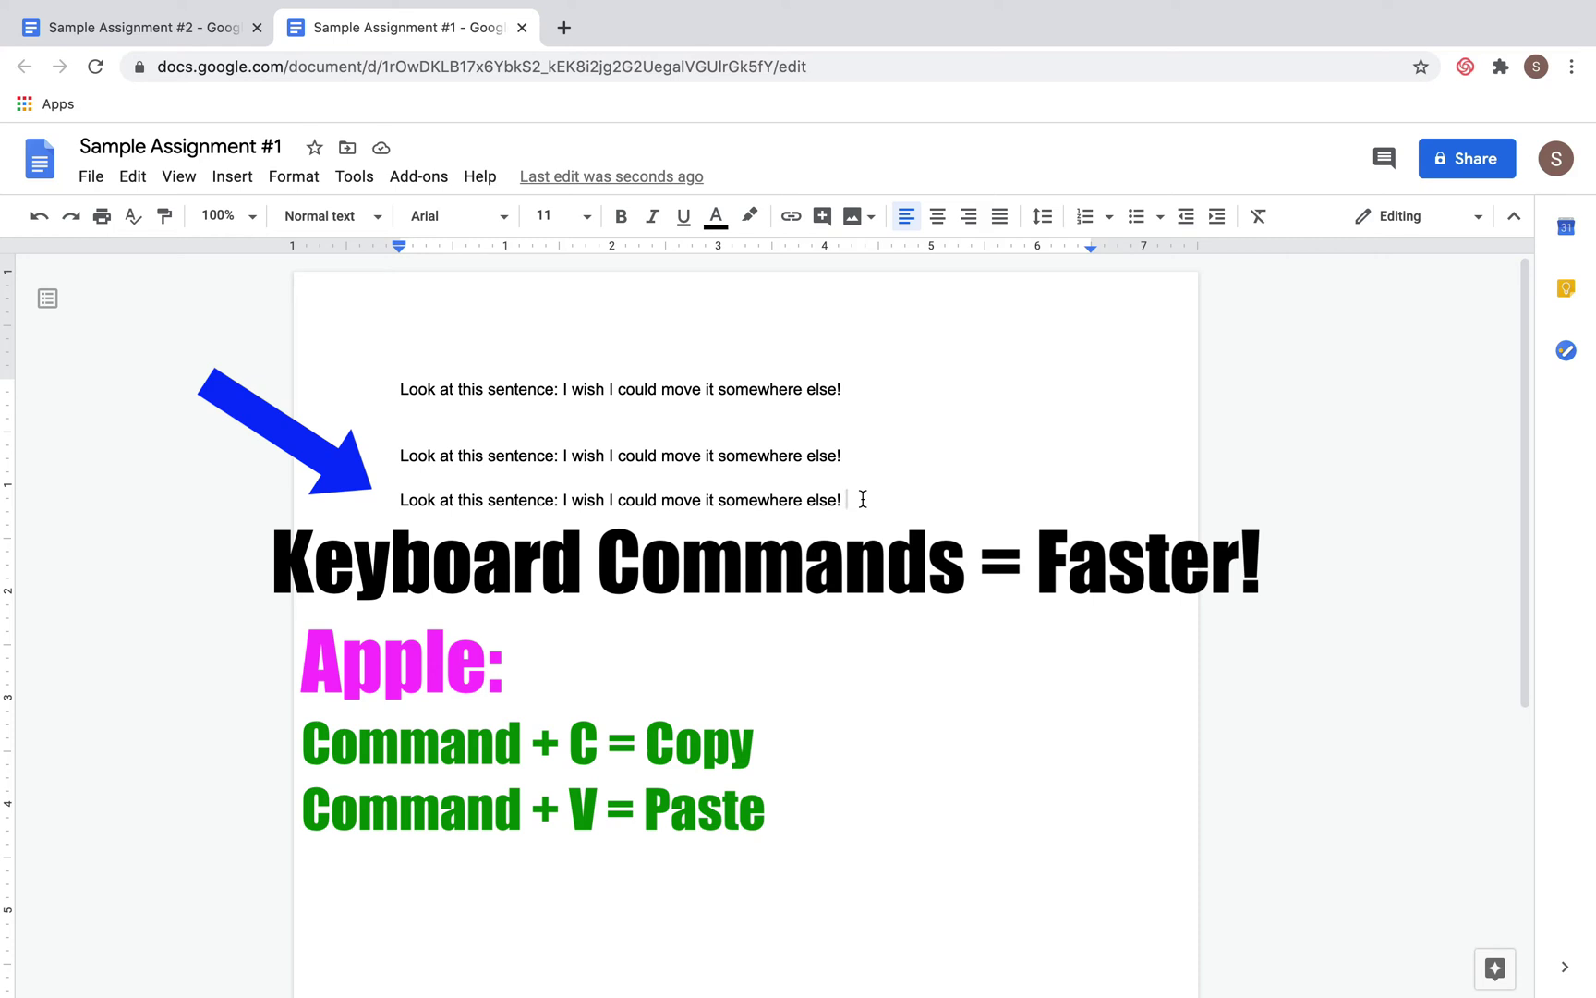
- Cut the third sentence with Command+X and paste it back, so that line holds it twice
left_click_drag(862, 499, 844, 499)
left_click_drag(391, 514, 390, 502)
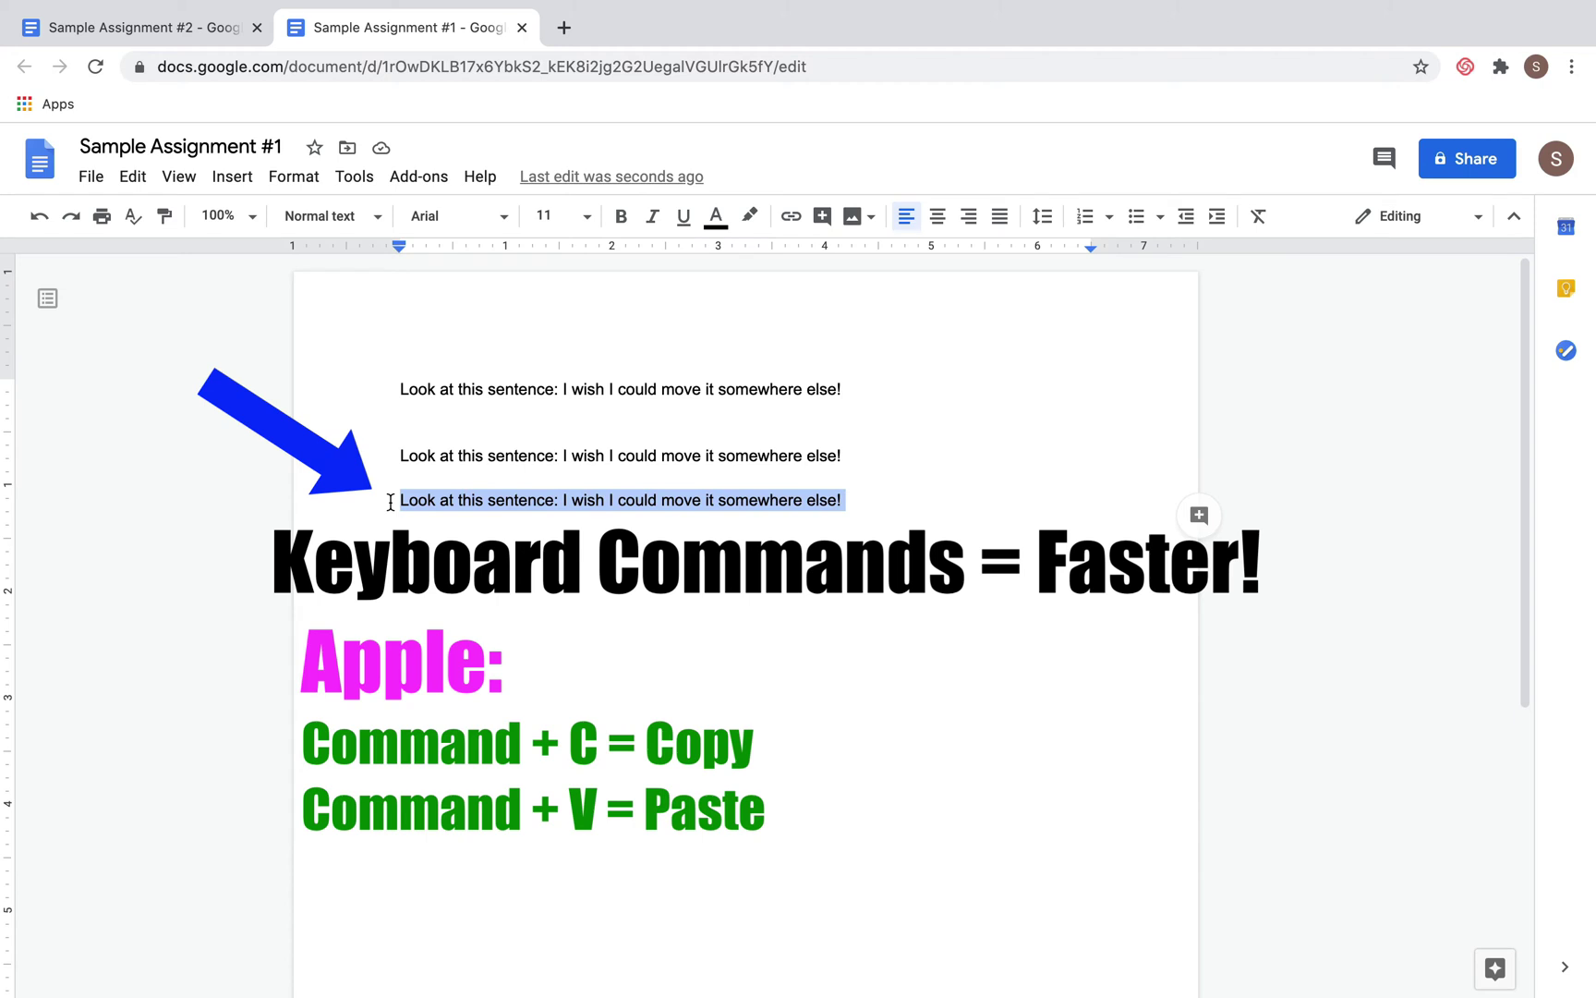
key("super+x")
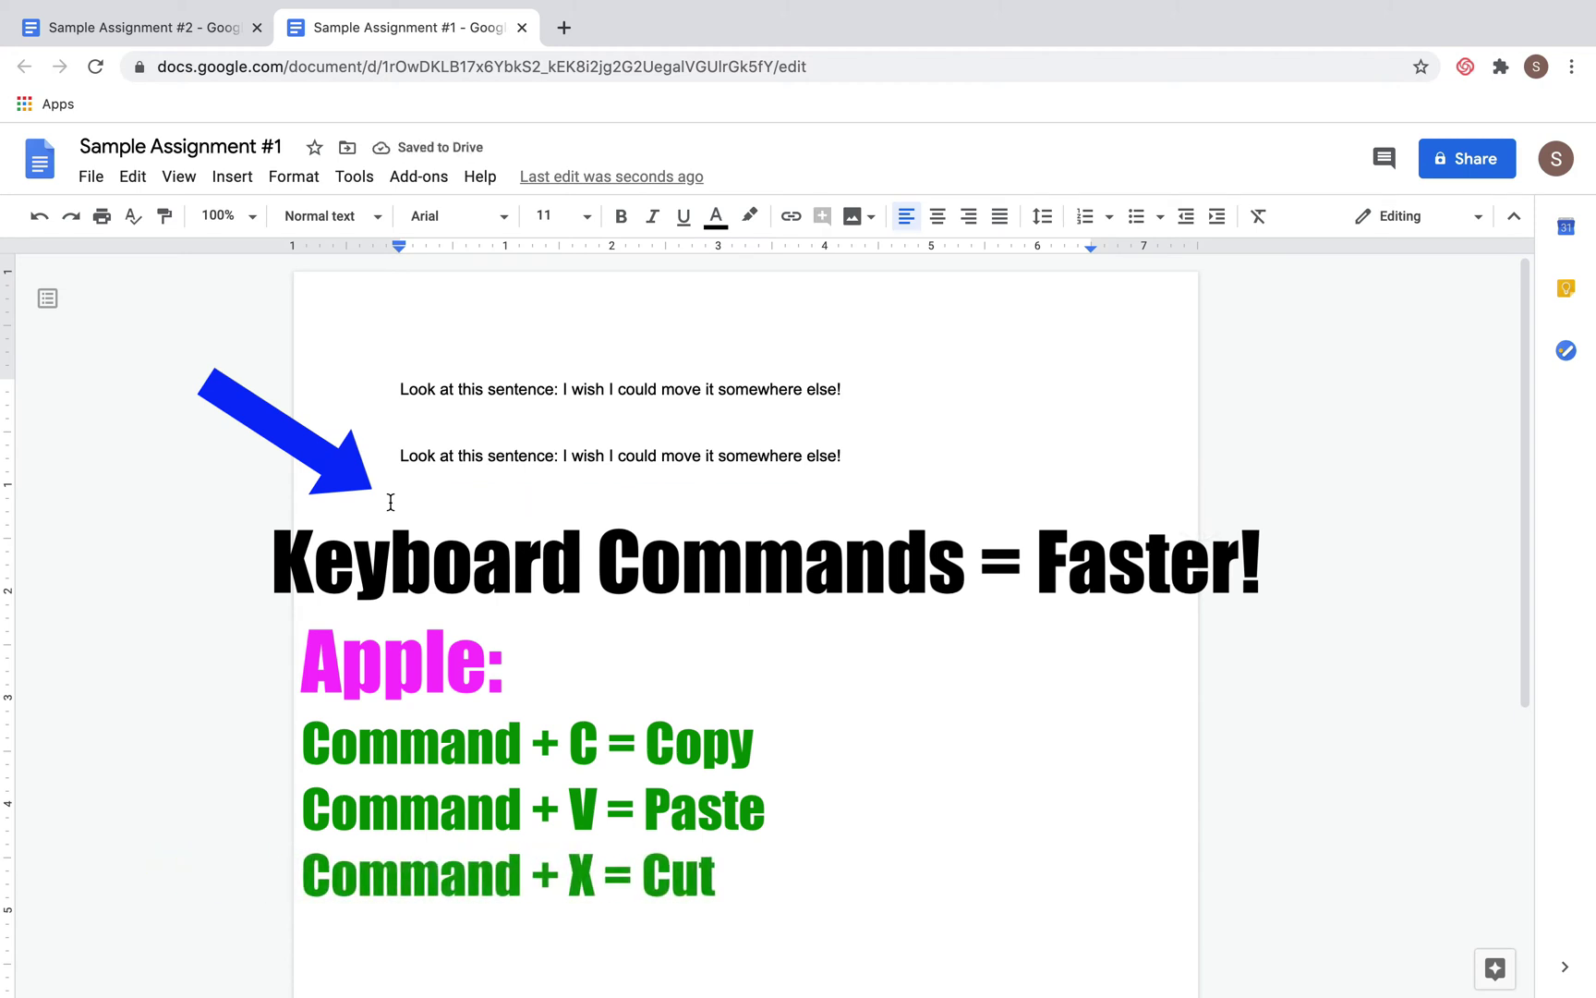
left_click(109, 25)
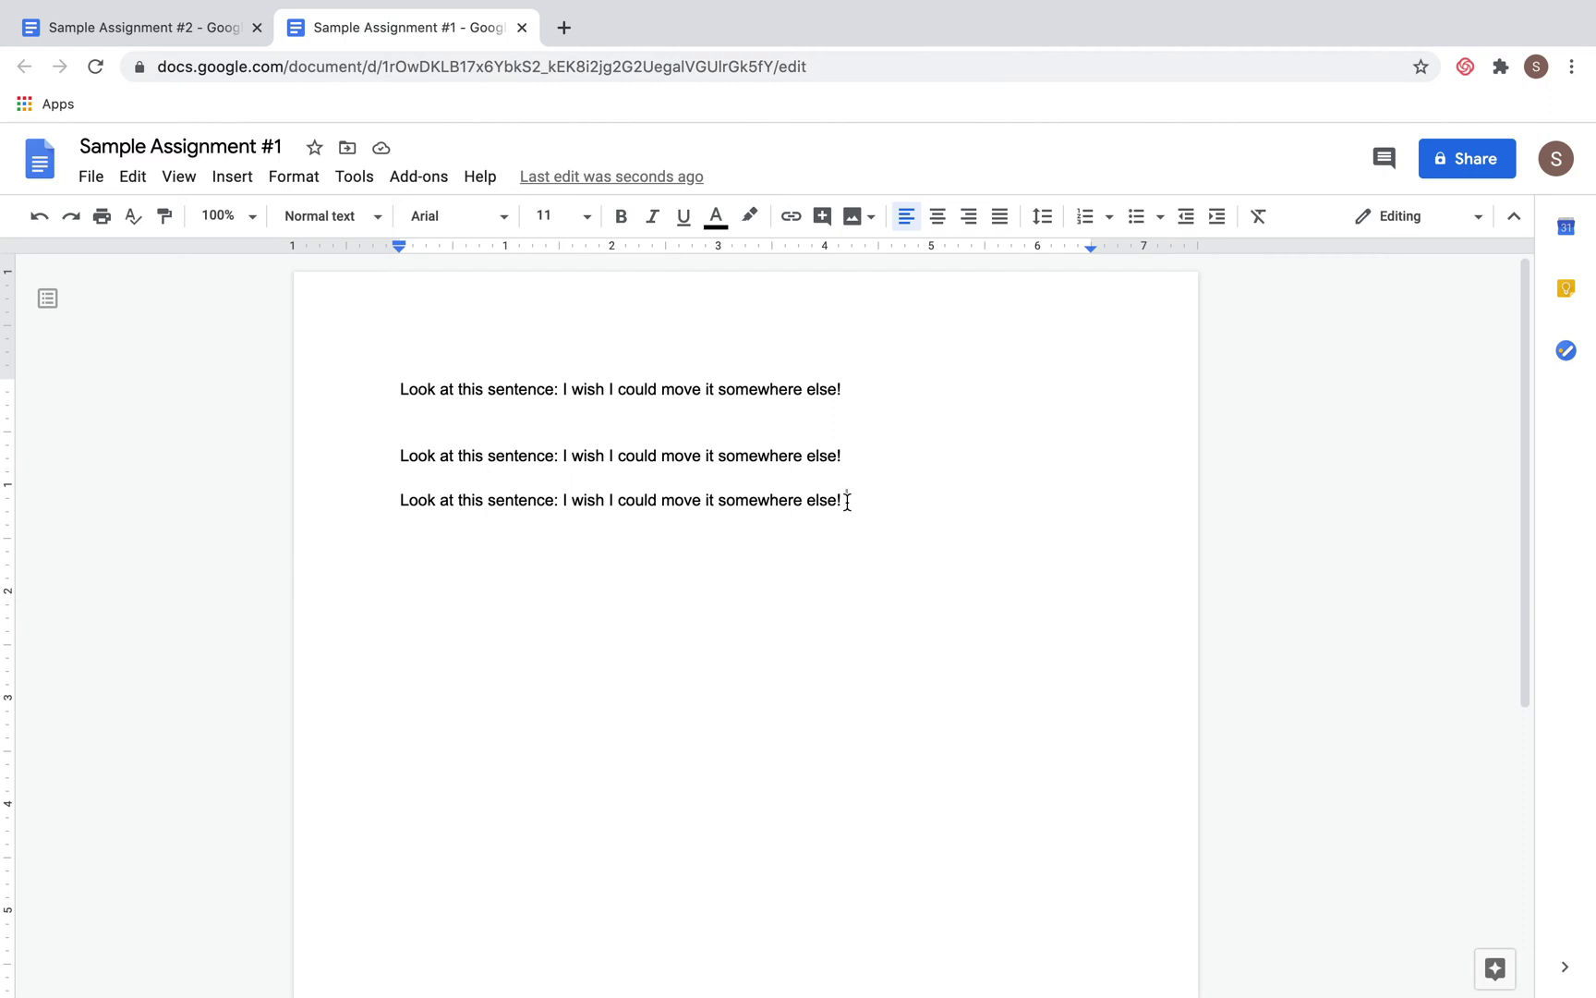
key("super+v")
key("super+v")
key("super+v")
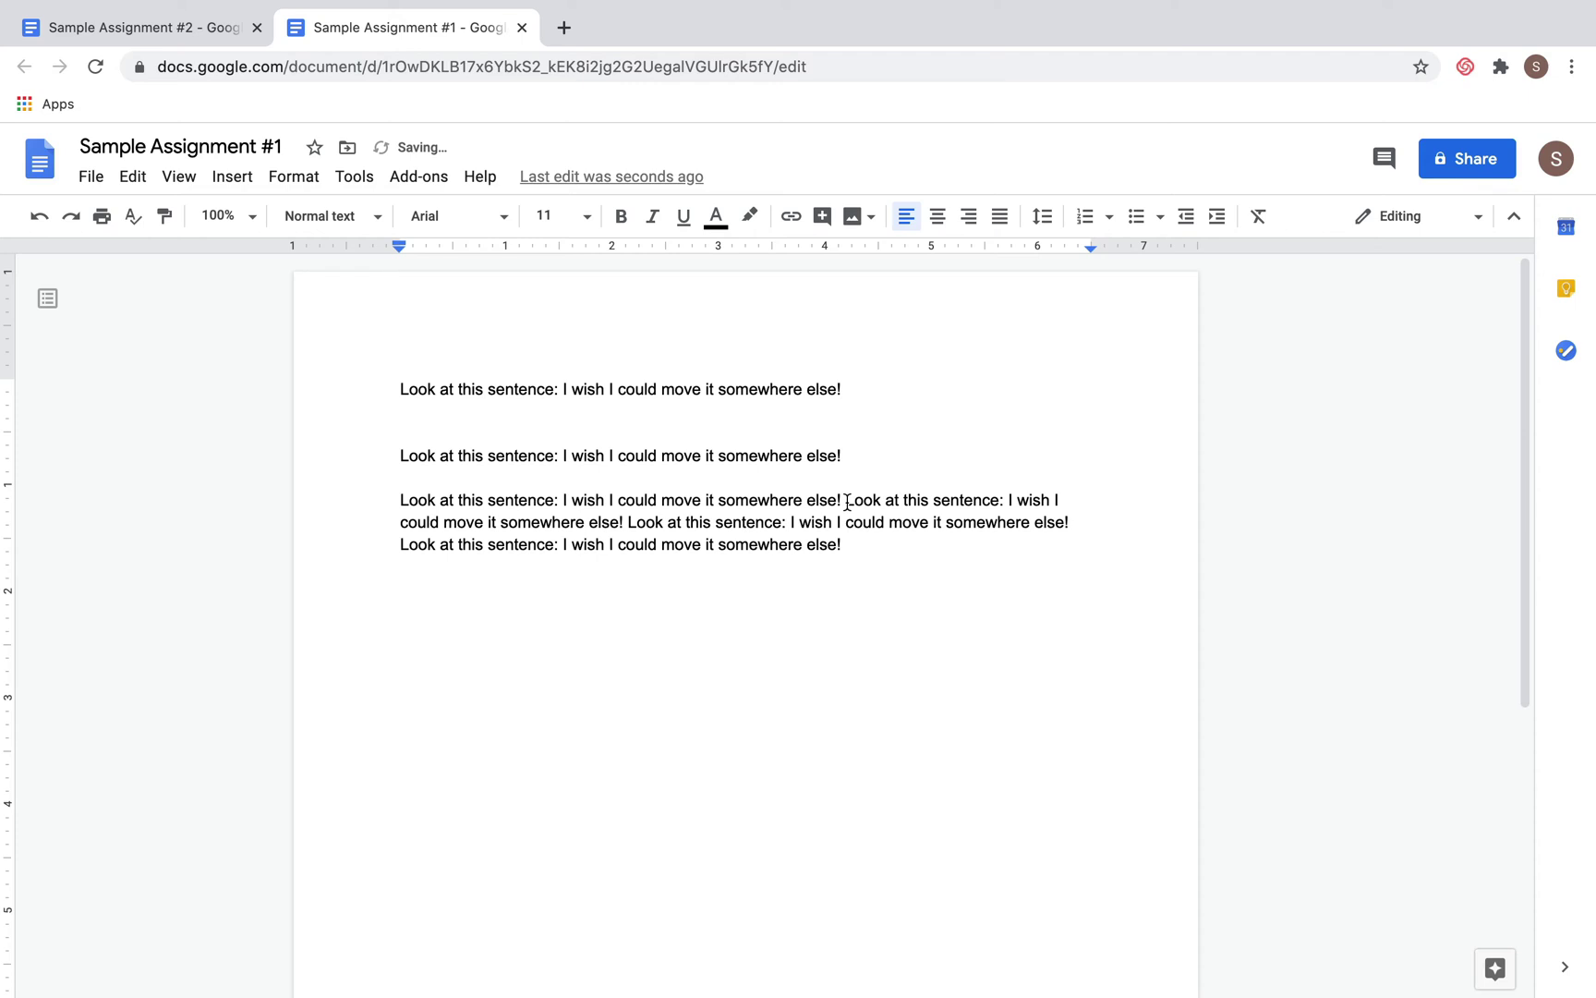
- Paste two more copies of the sentence into the third paragraph with Command+V
key("super+v")
key("super+v")
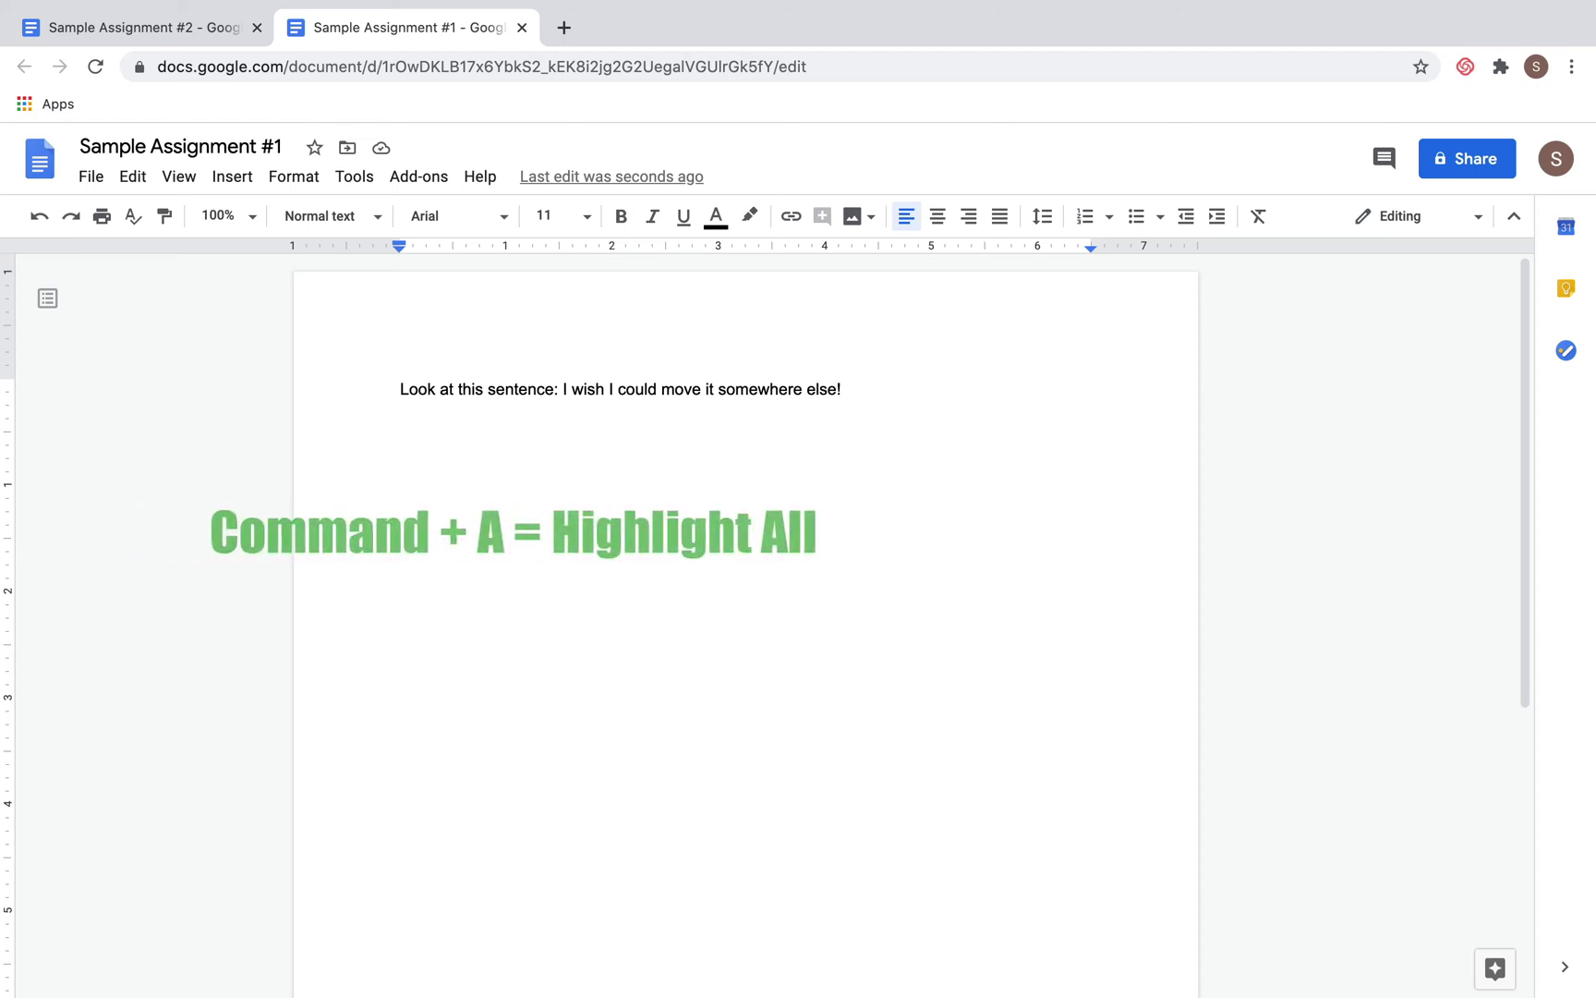
- Select all, cut and paste the text back in Sample Assignment #1, then go to Sample Assignment #2
key("super+a")
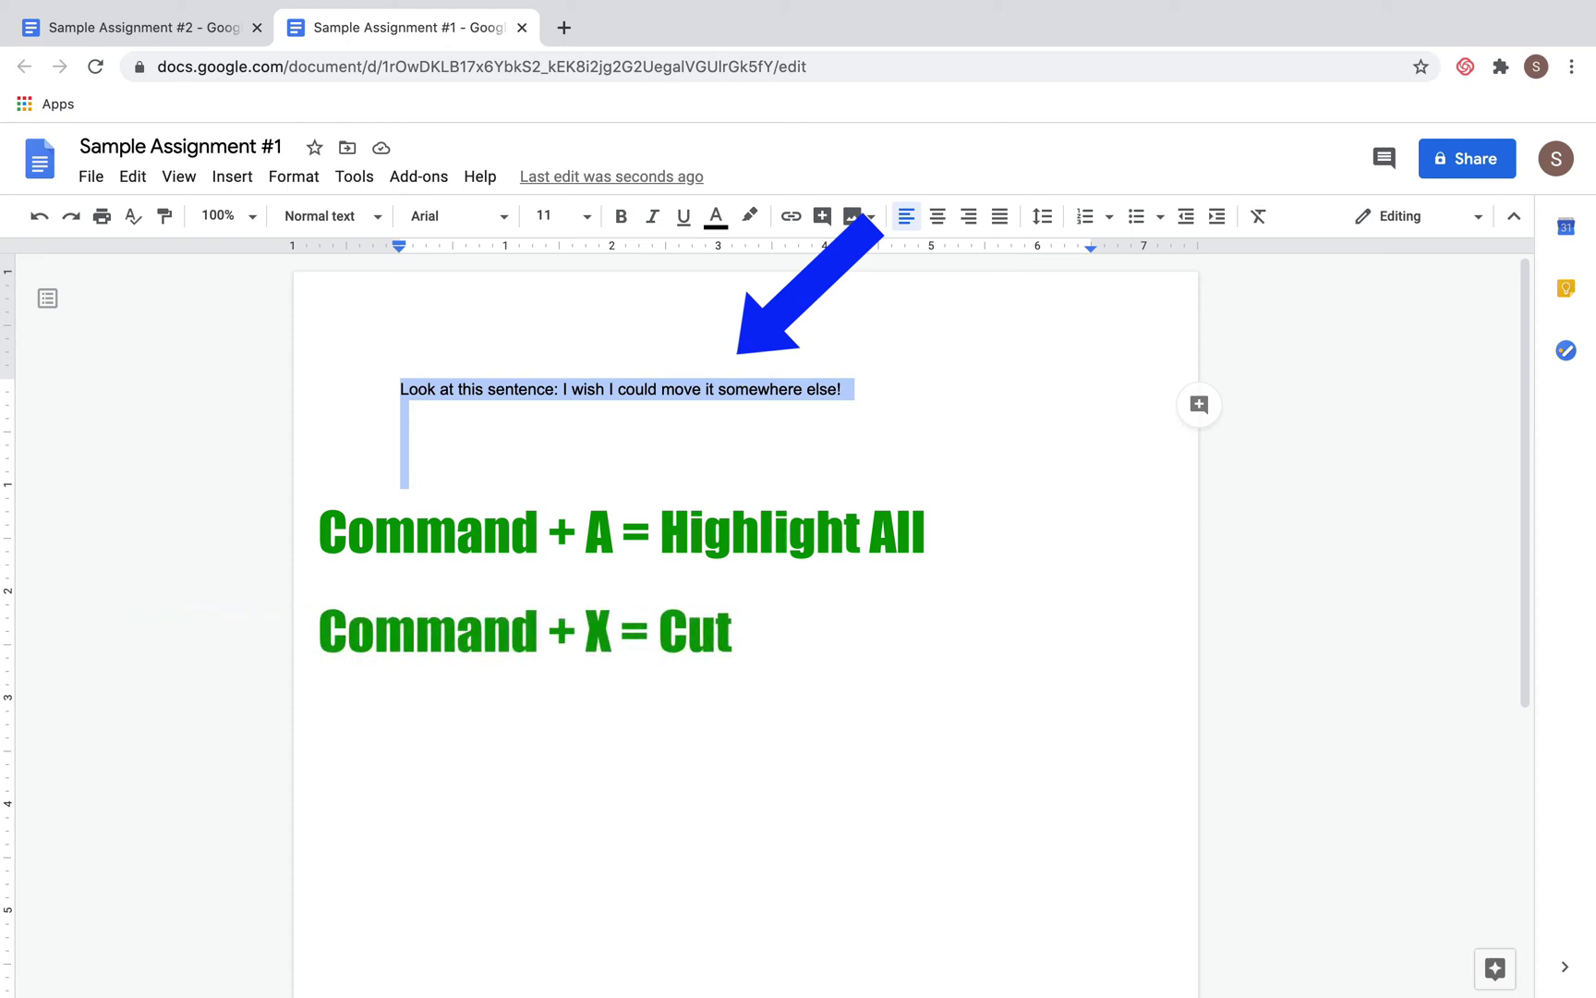
key("super+x")
key("super+v")
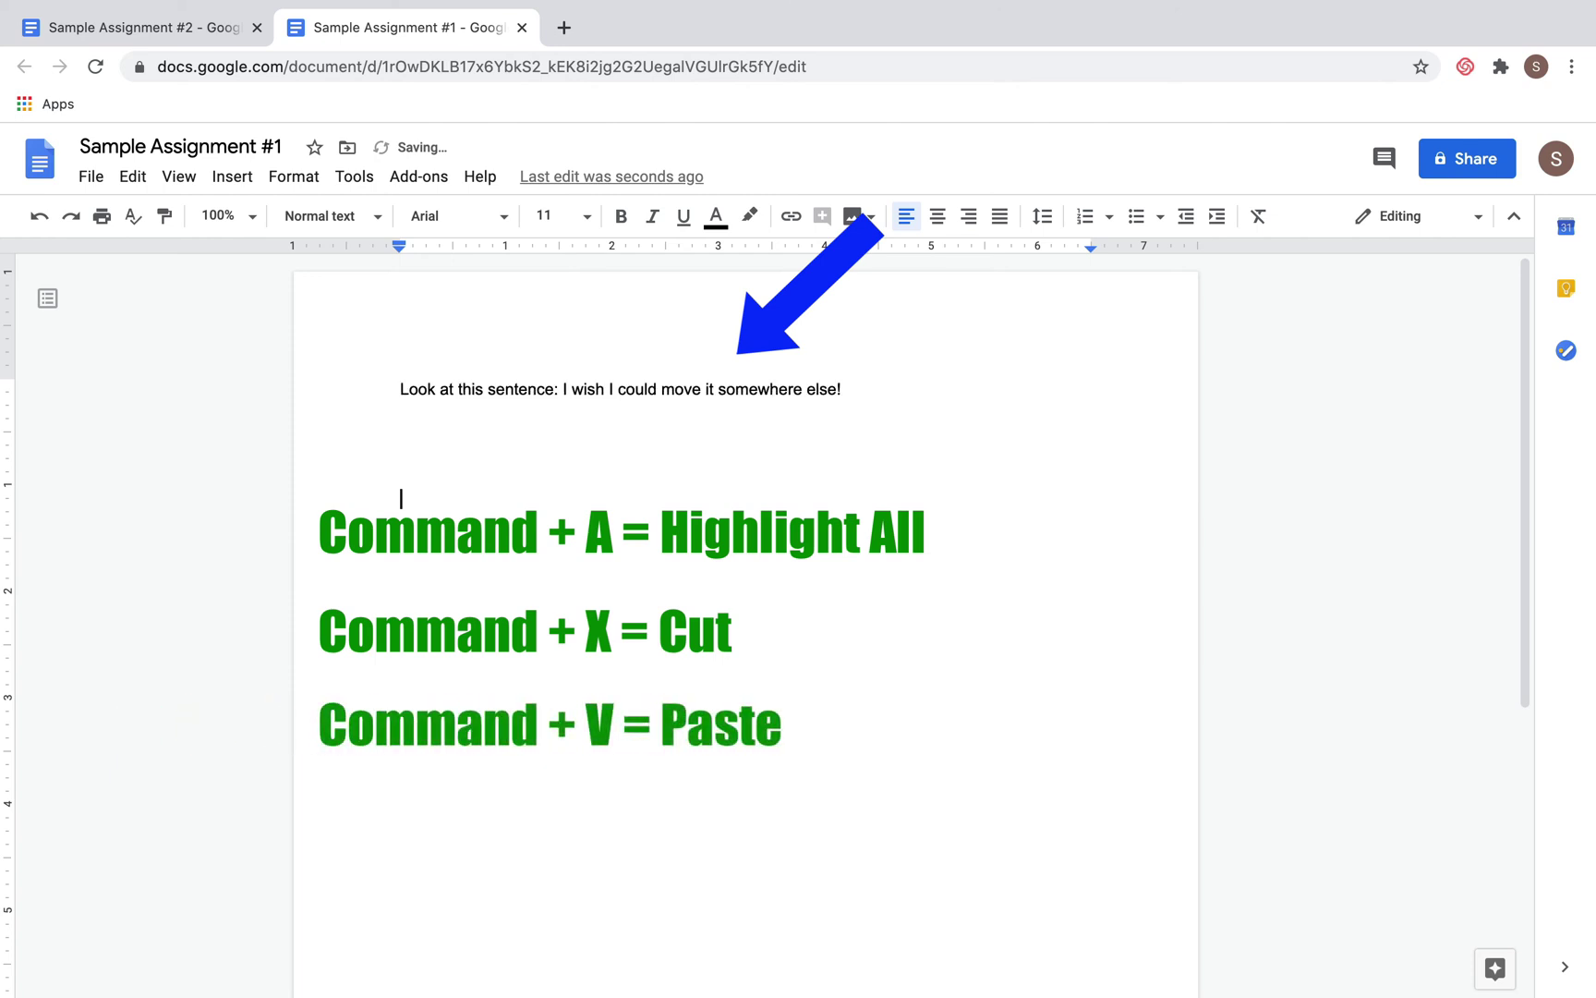
key("ctrl+shift+Tab")
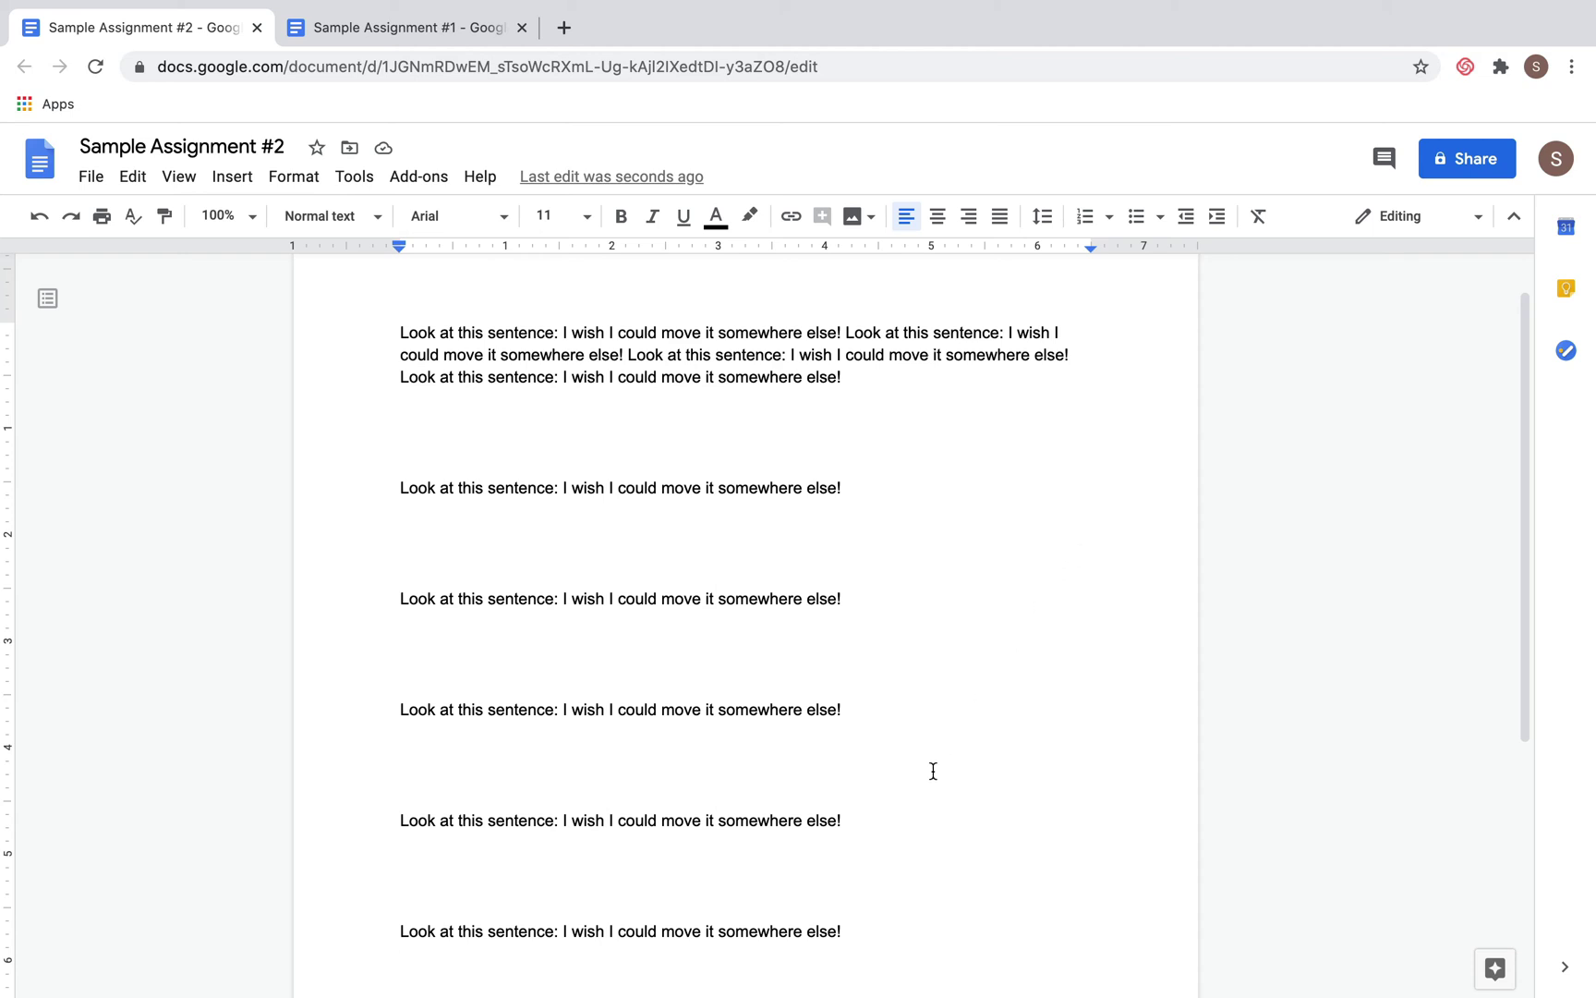
- Select every sentence in Sample Assignment #2 with Command+A and cut them with Command+X
left_click_drag(851, 929, 386, 316)
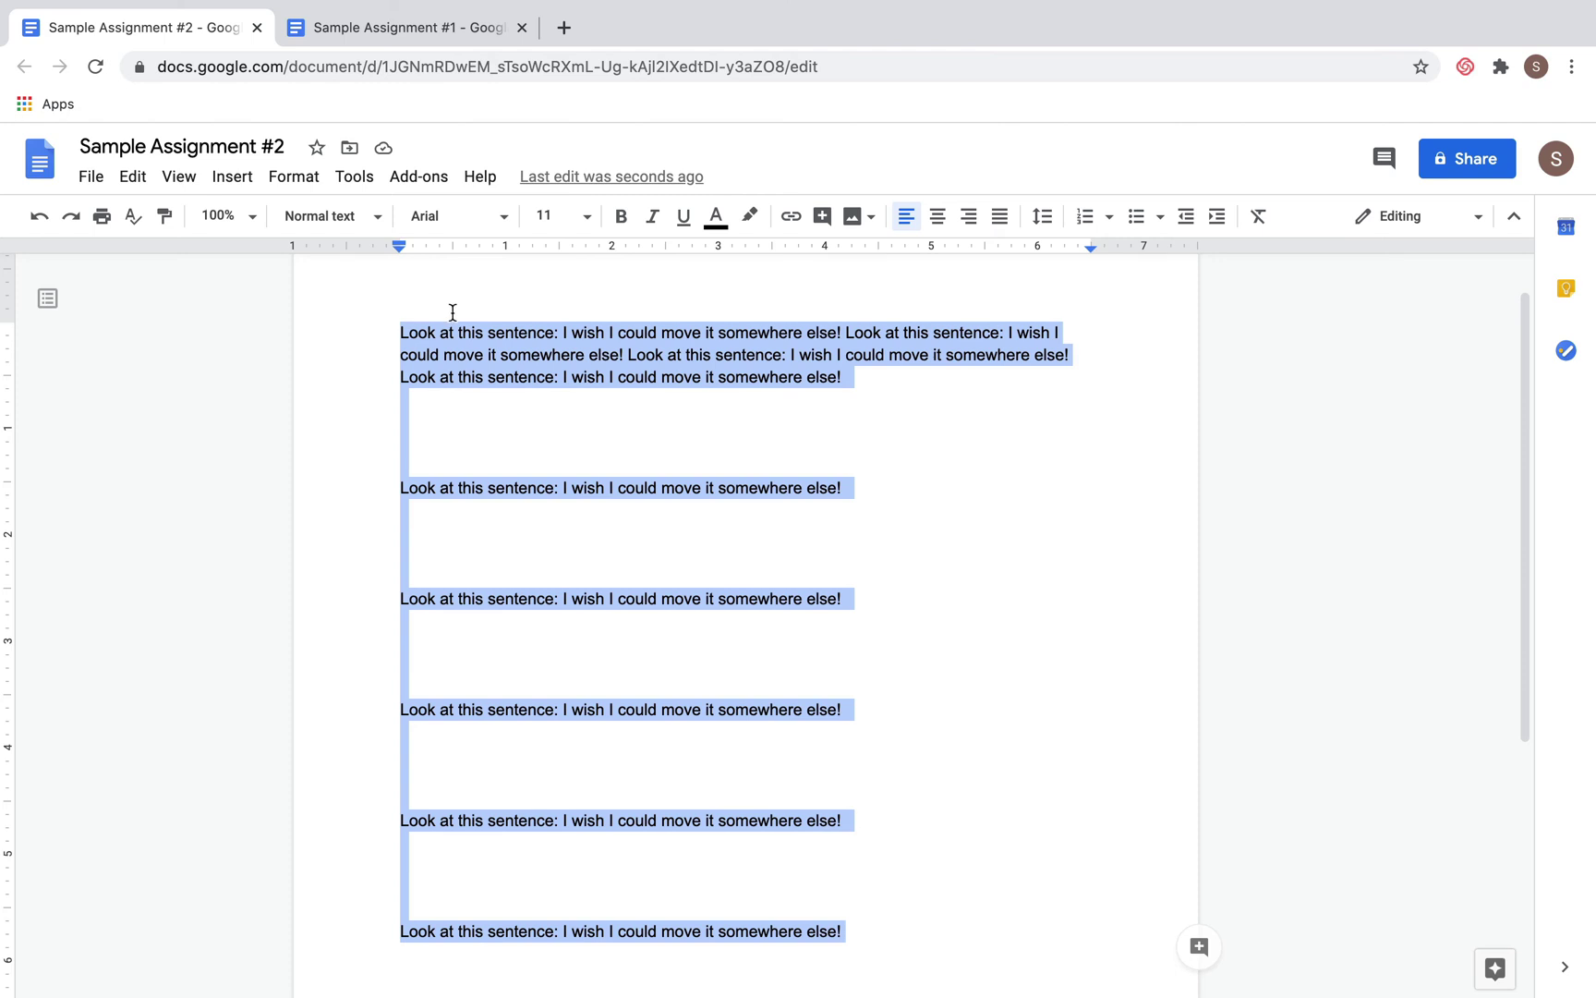
left_click(1080, 539)
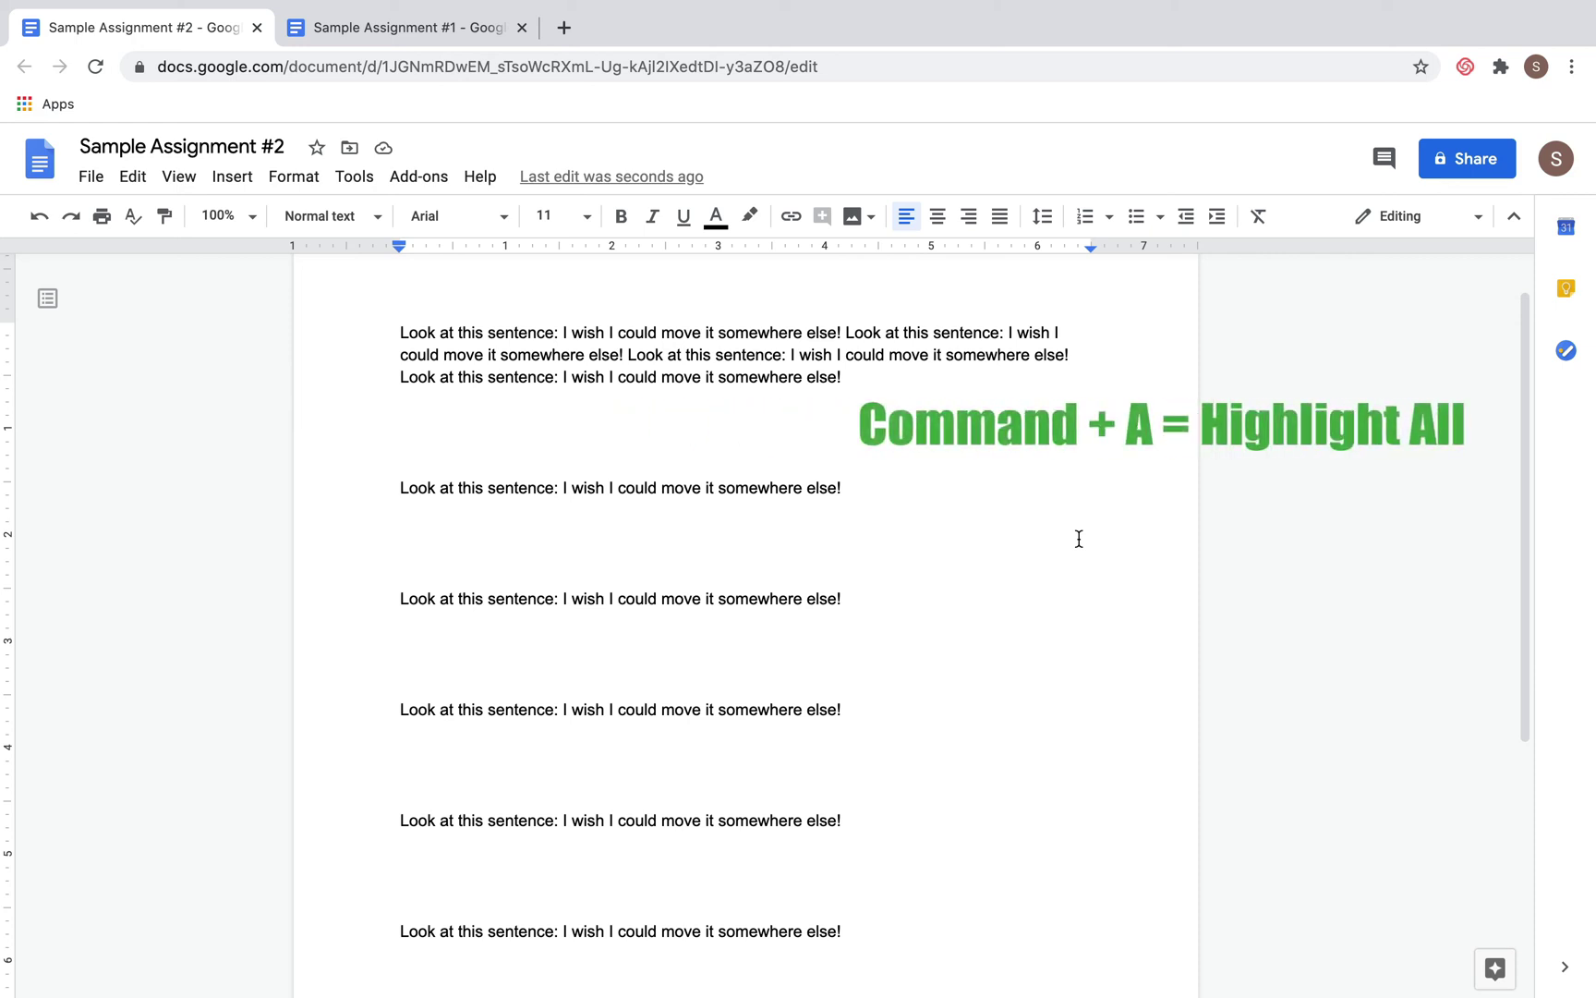
key("super+a")
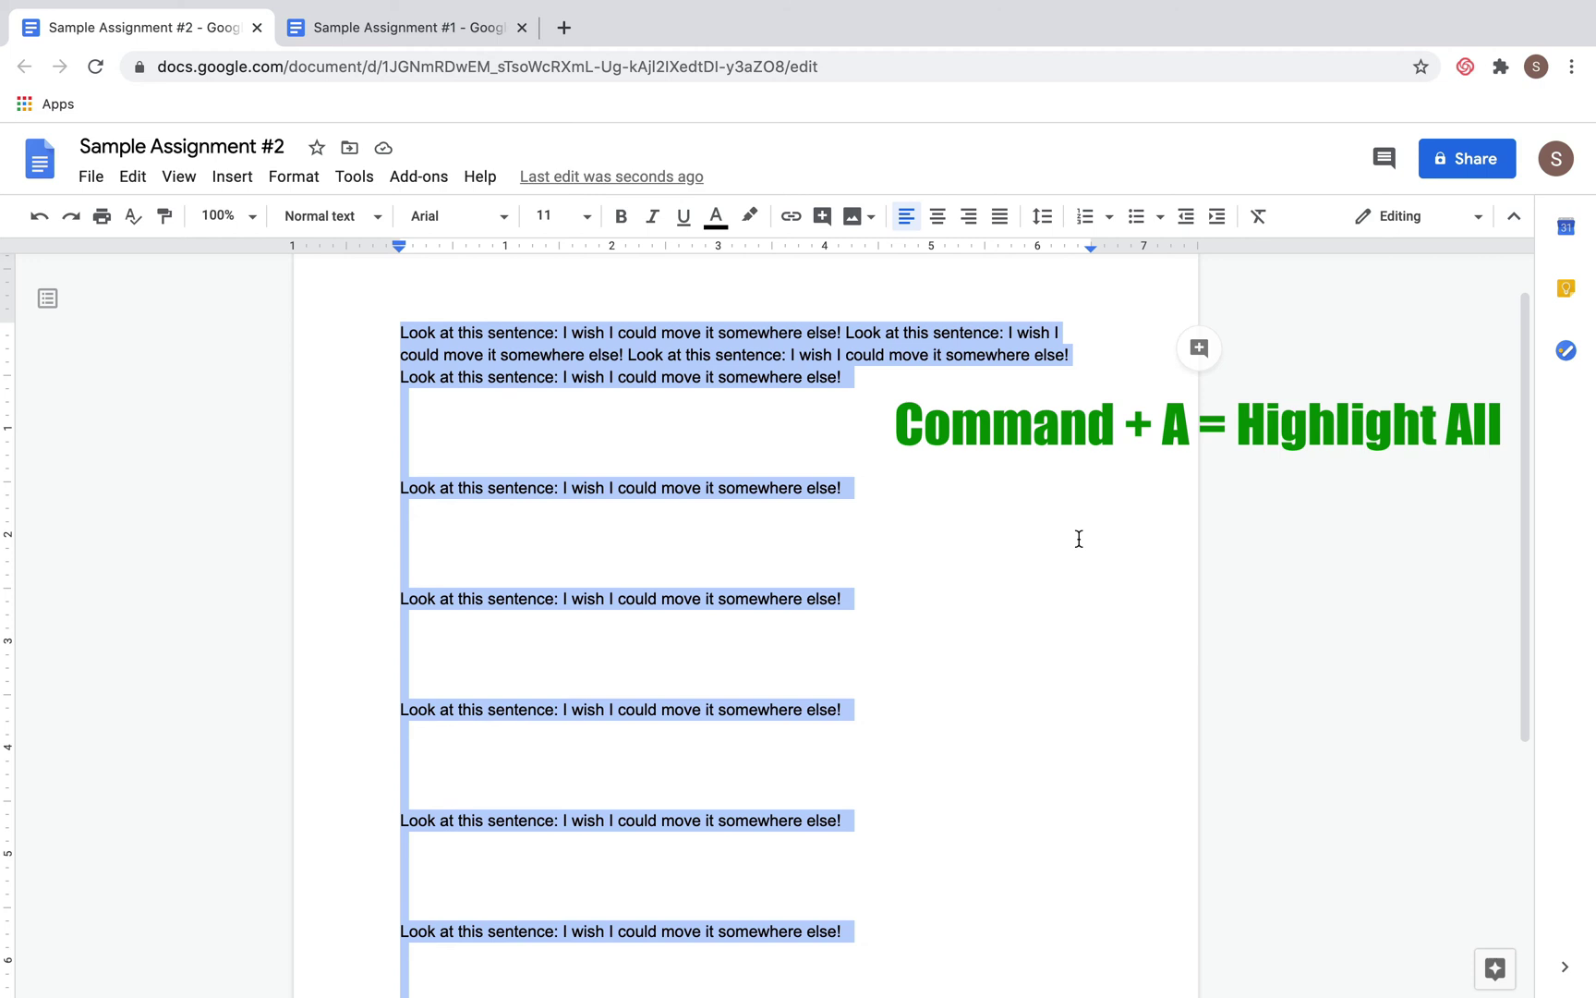
key("super+x")
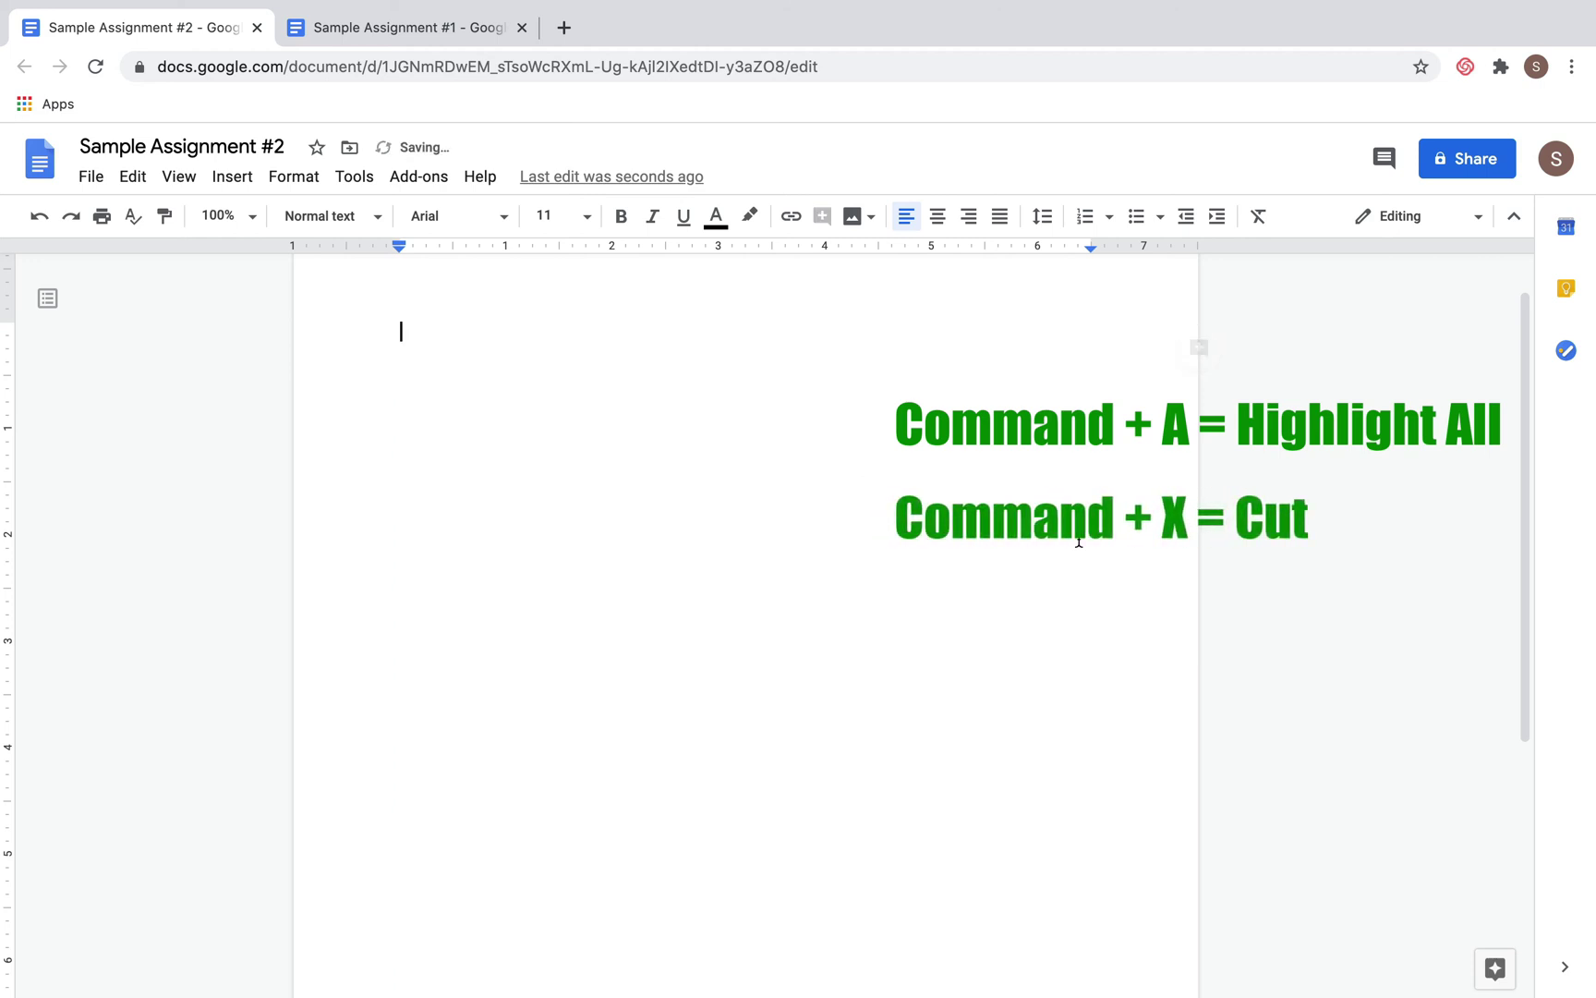
- Paste the cut text into Sample Assignment #1 three times with Command+V
left_click(450, 36)
key("super+v")
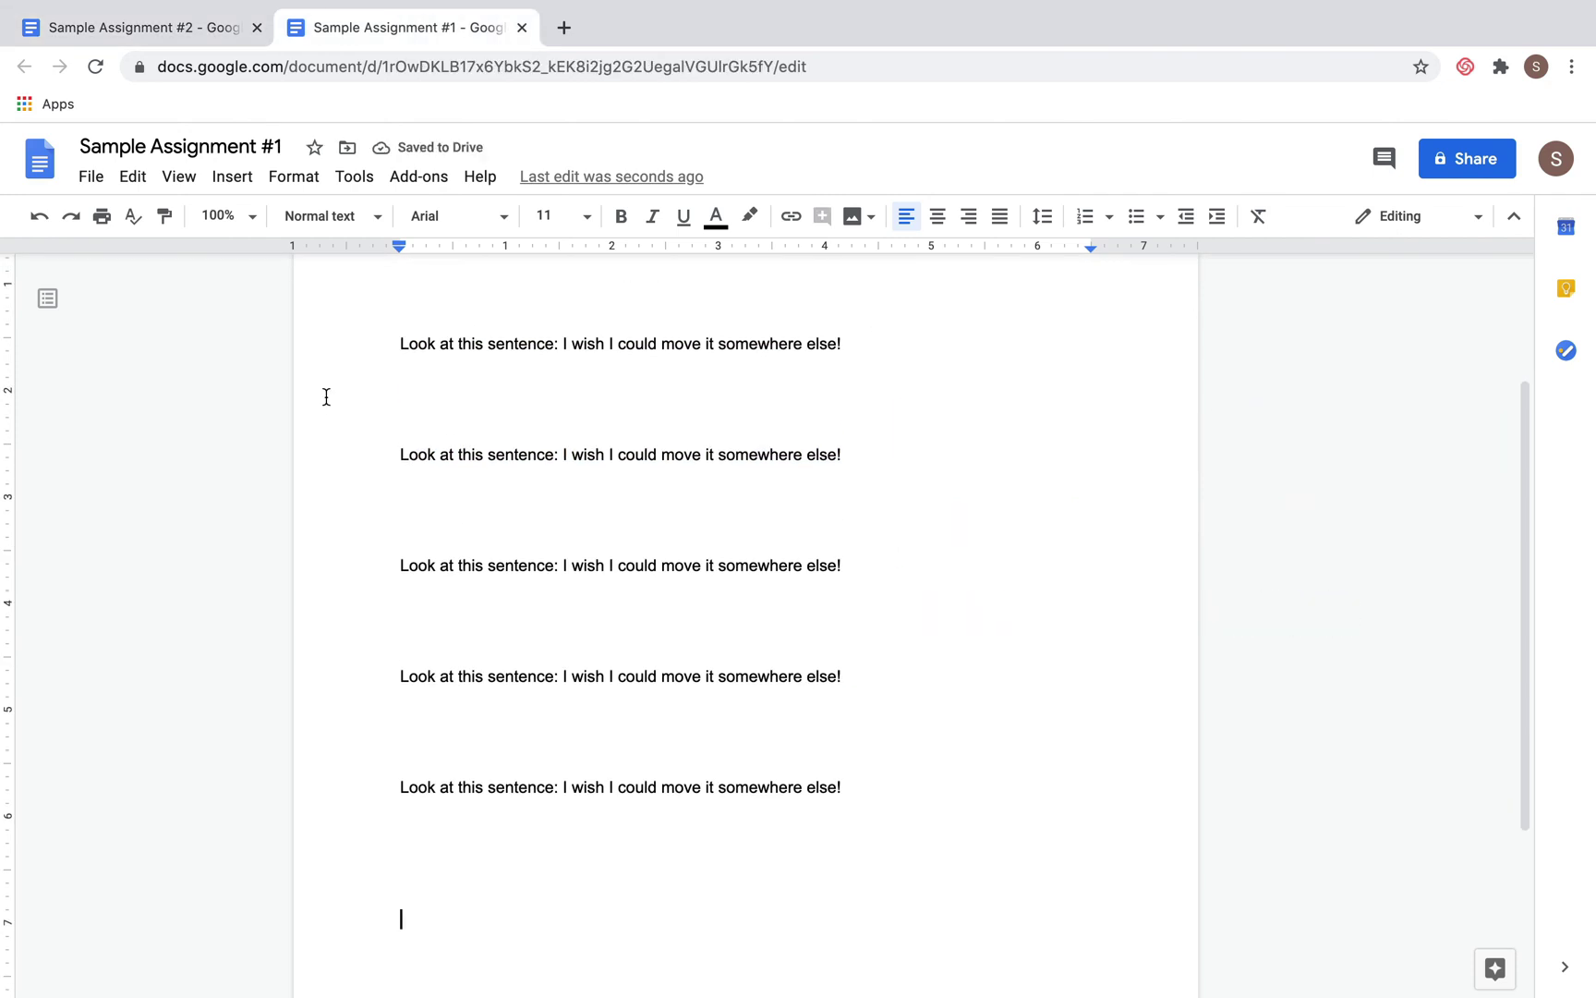
key("super+v")
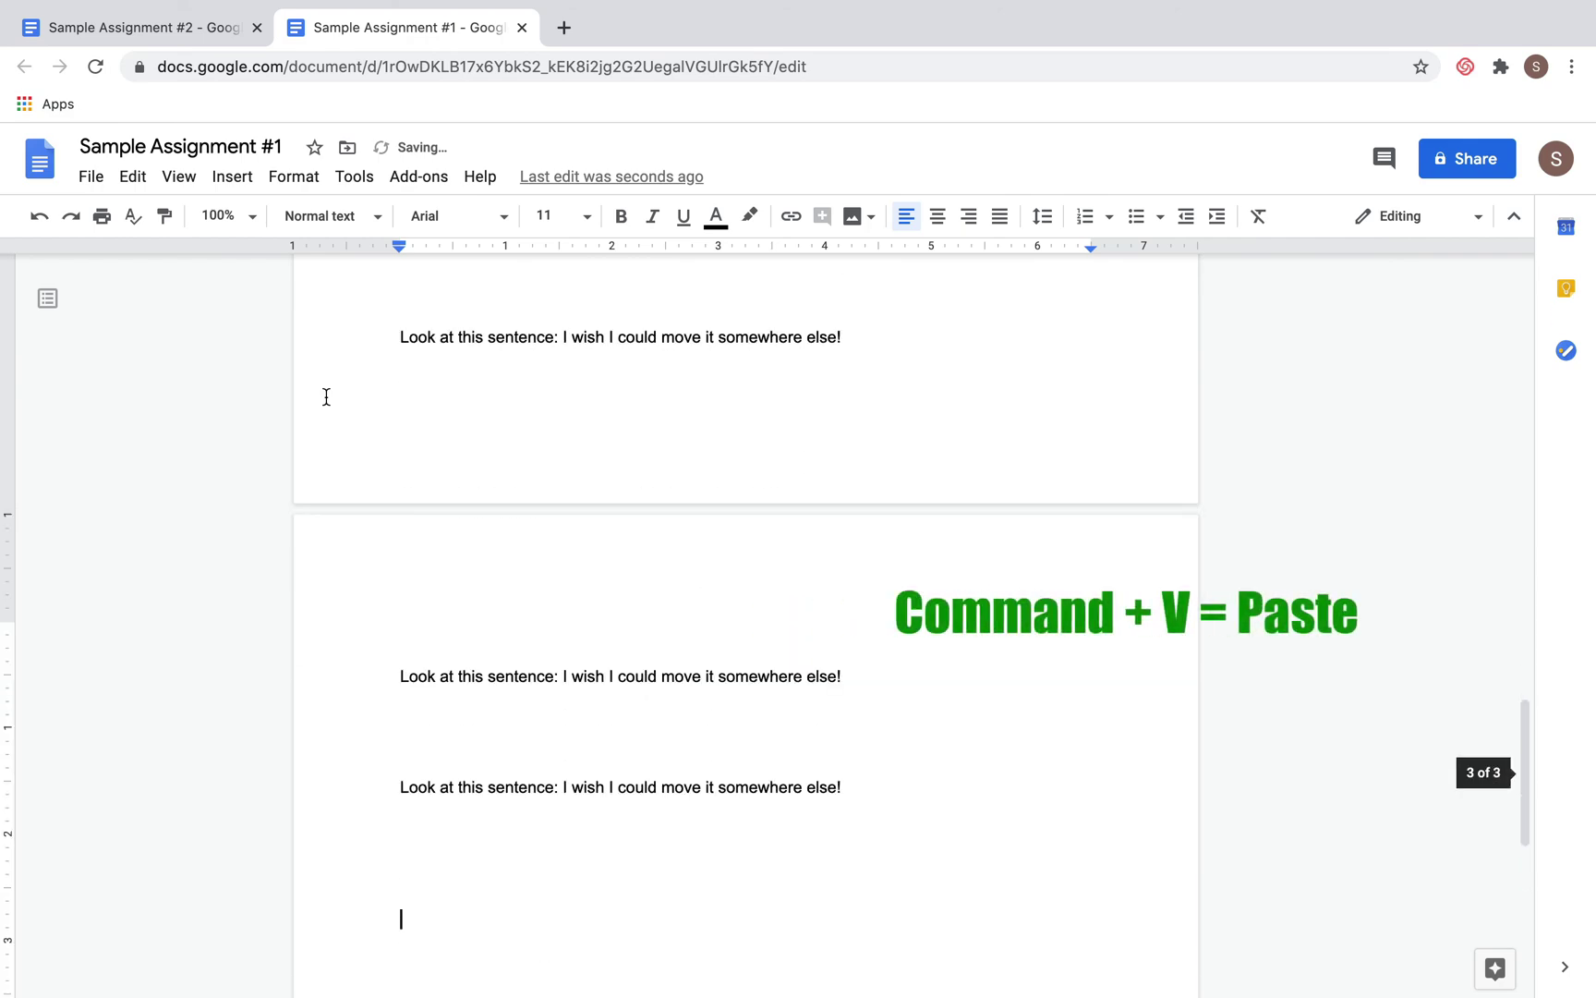
key("super+v")
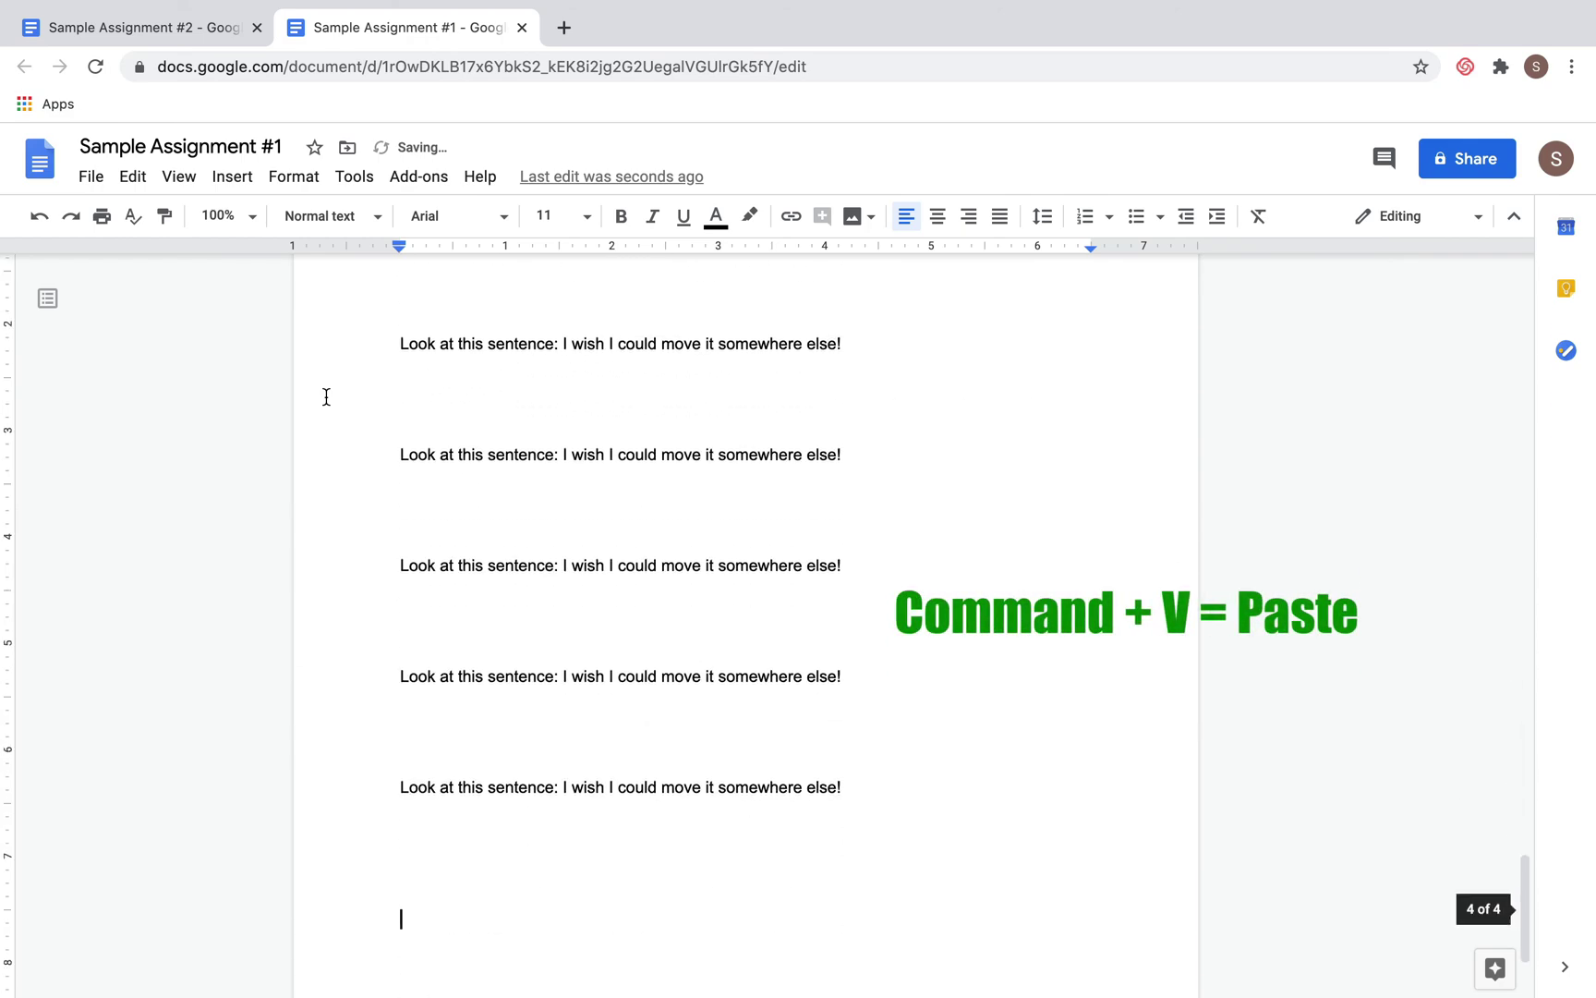
- Try several shift-click and drag selections of the pasted sentences, then select the whole document
left_click(399, 353, "shift")
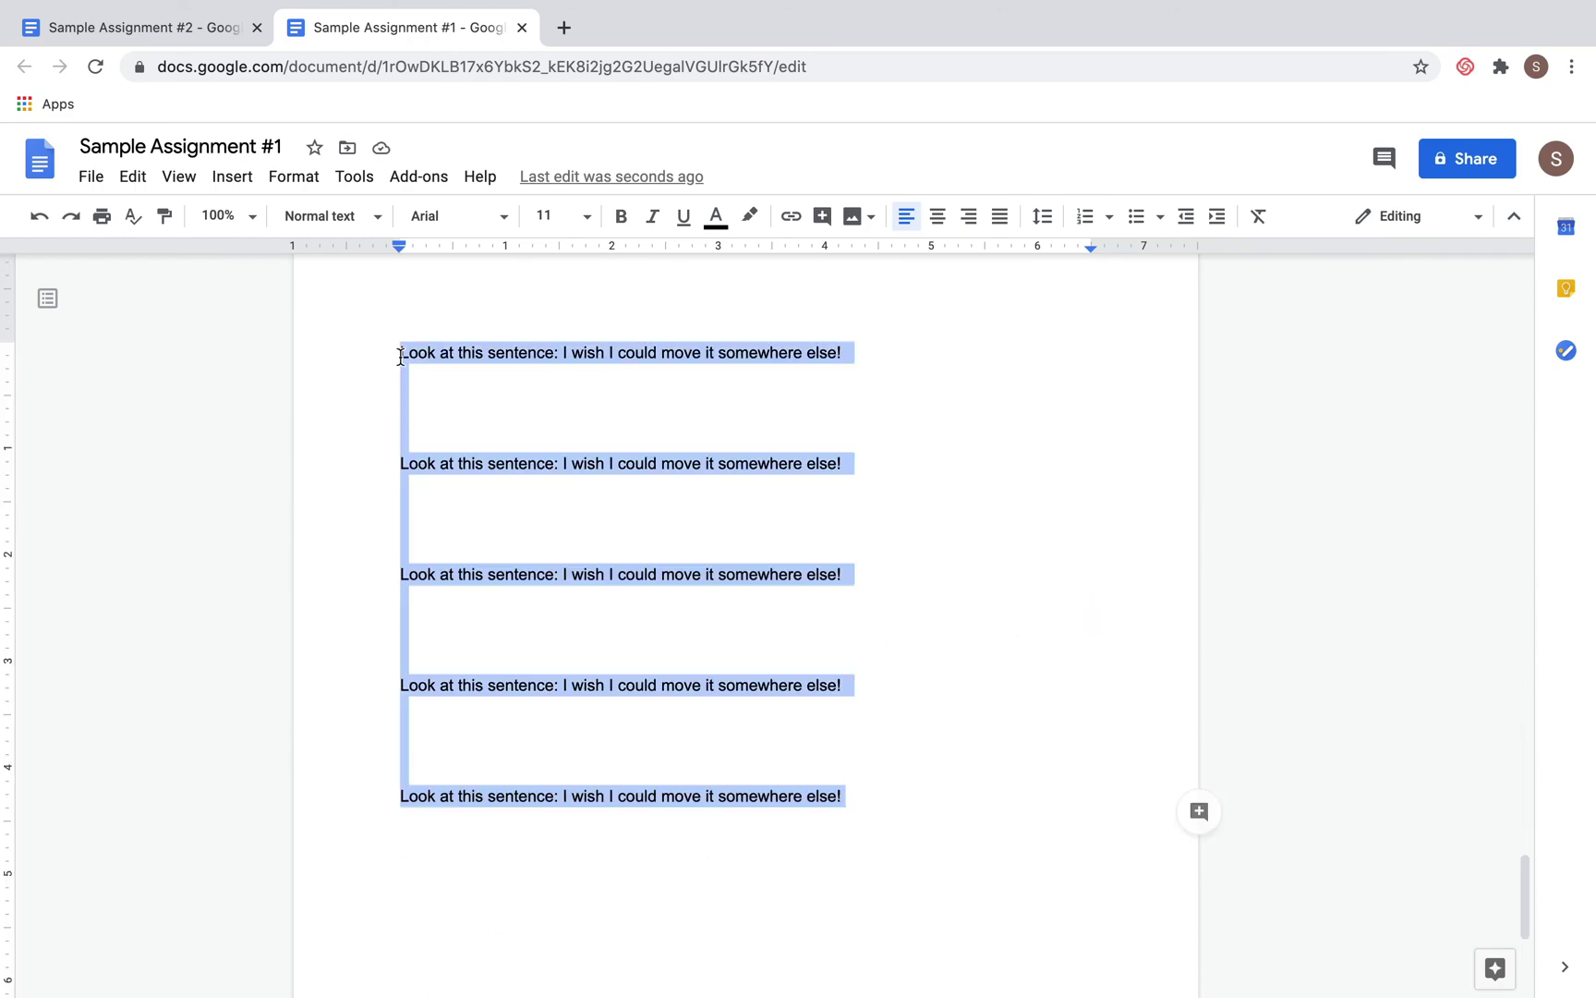
left_click(379, 403, "shift")
left_click(383, 360, "shift")
left_click(499, 542, "shift")
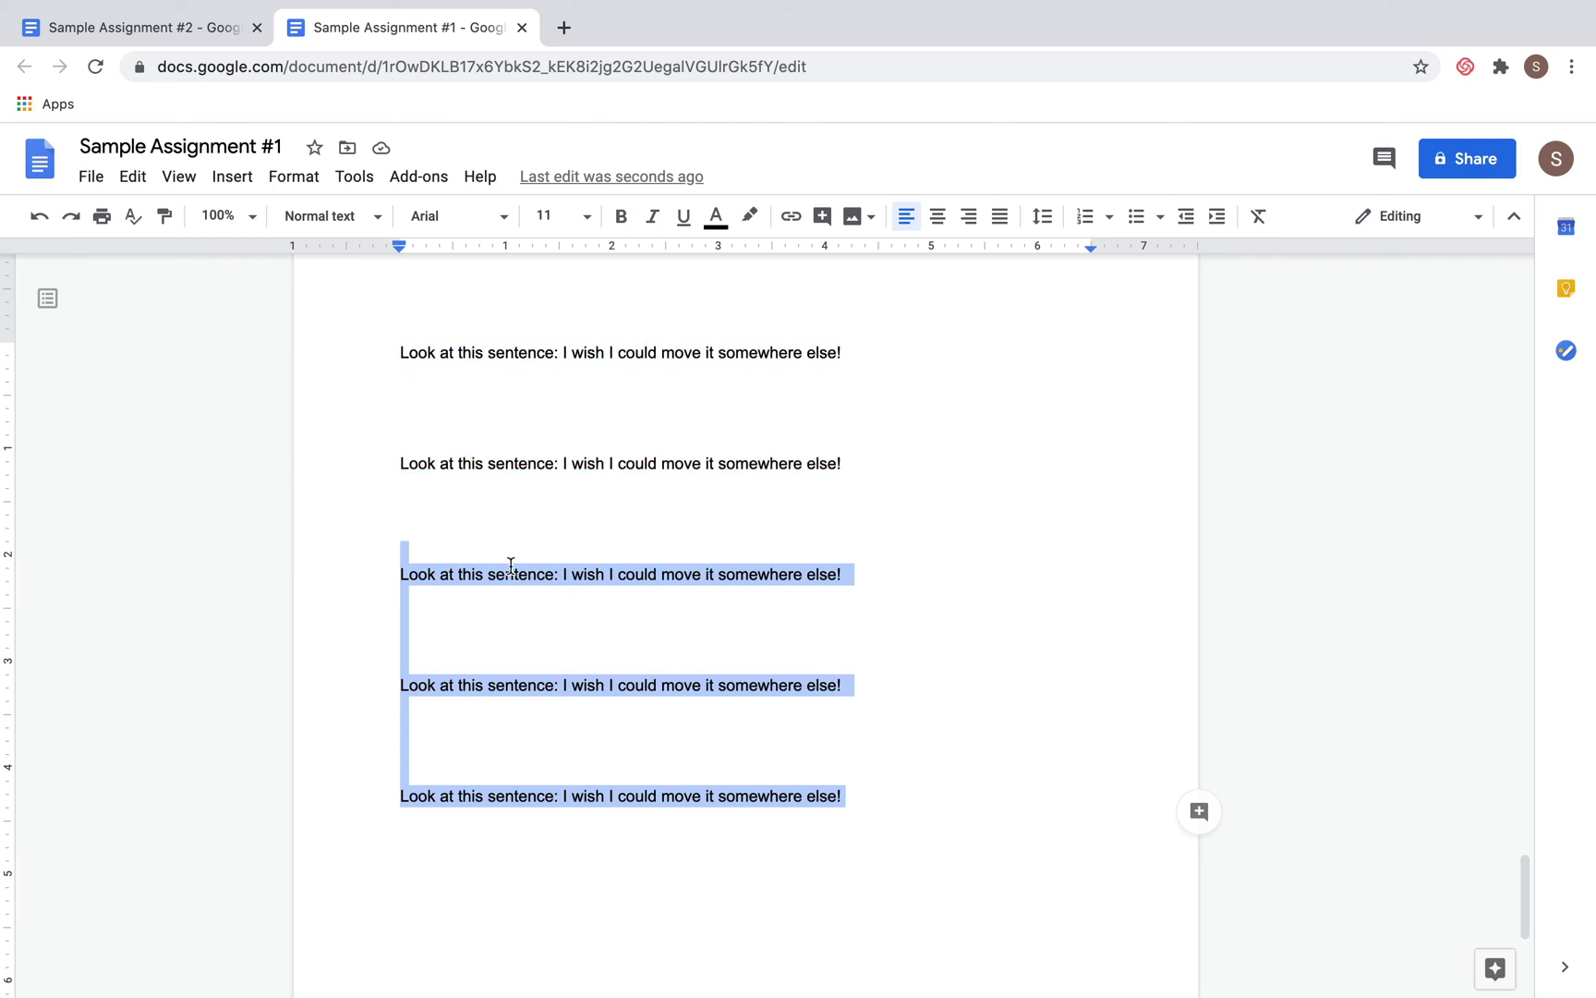
left_click(526, 589, "shift")
left_click(873, 791)
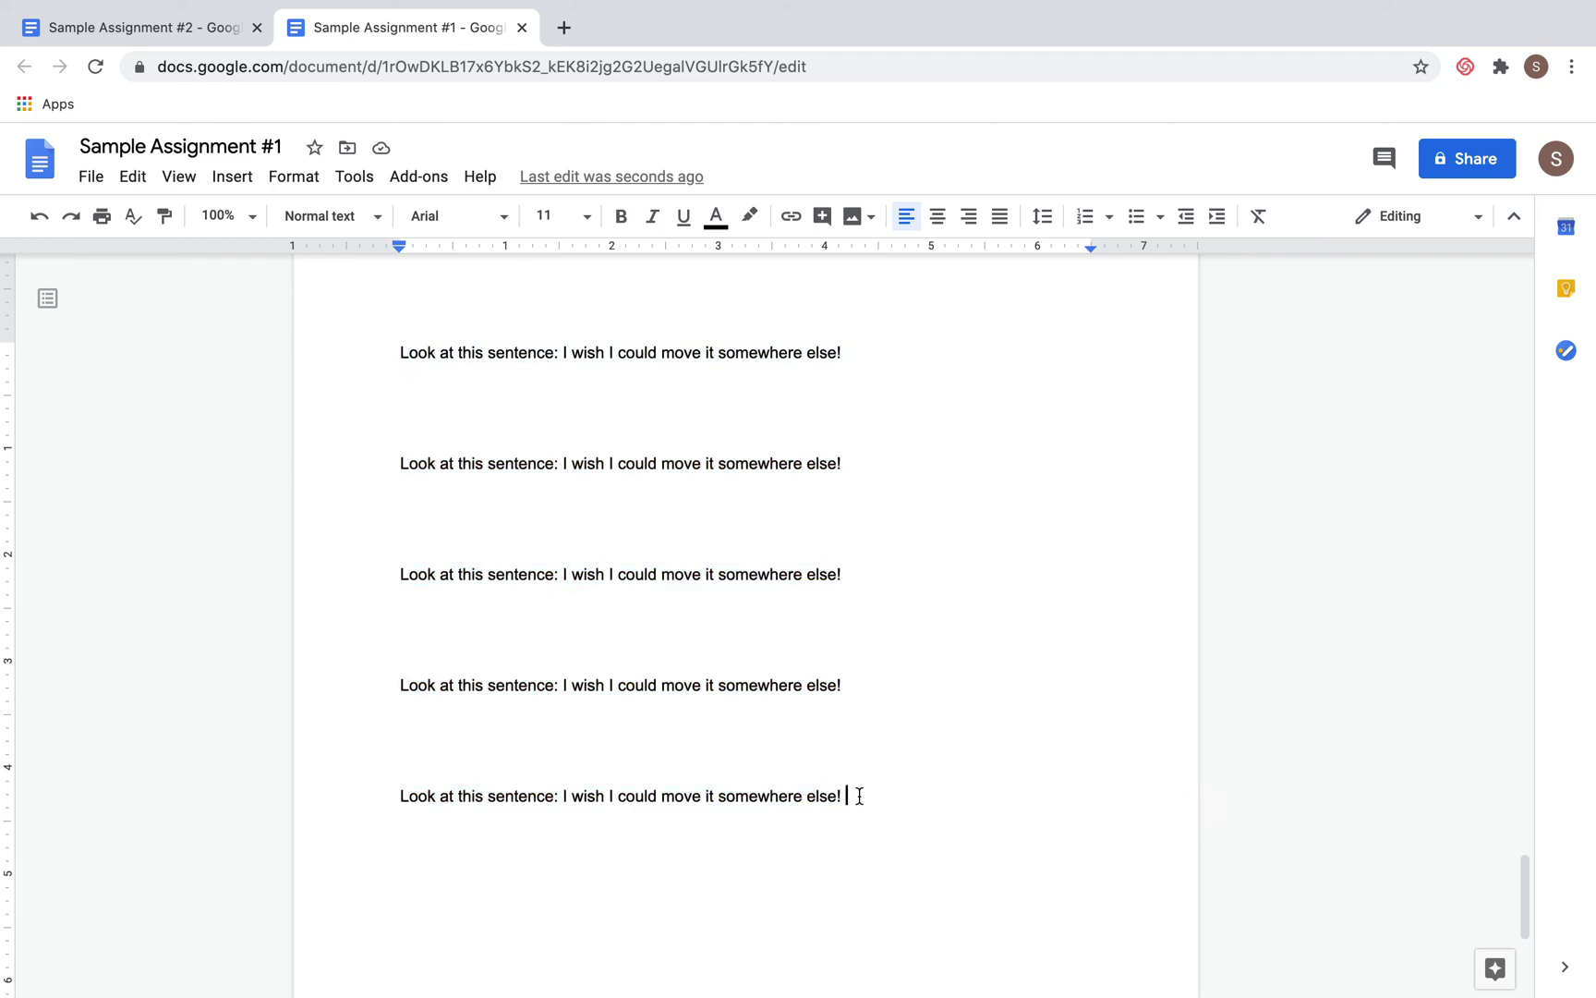
left_click(425, 633, "shift")
left_click(388, 488, "shift")
left_click(859, 794)
left_click_drag(860, 795, 388, 346)
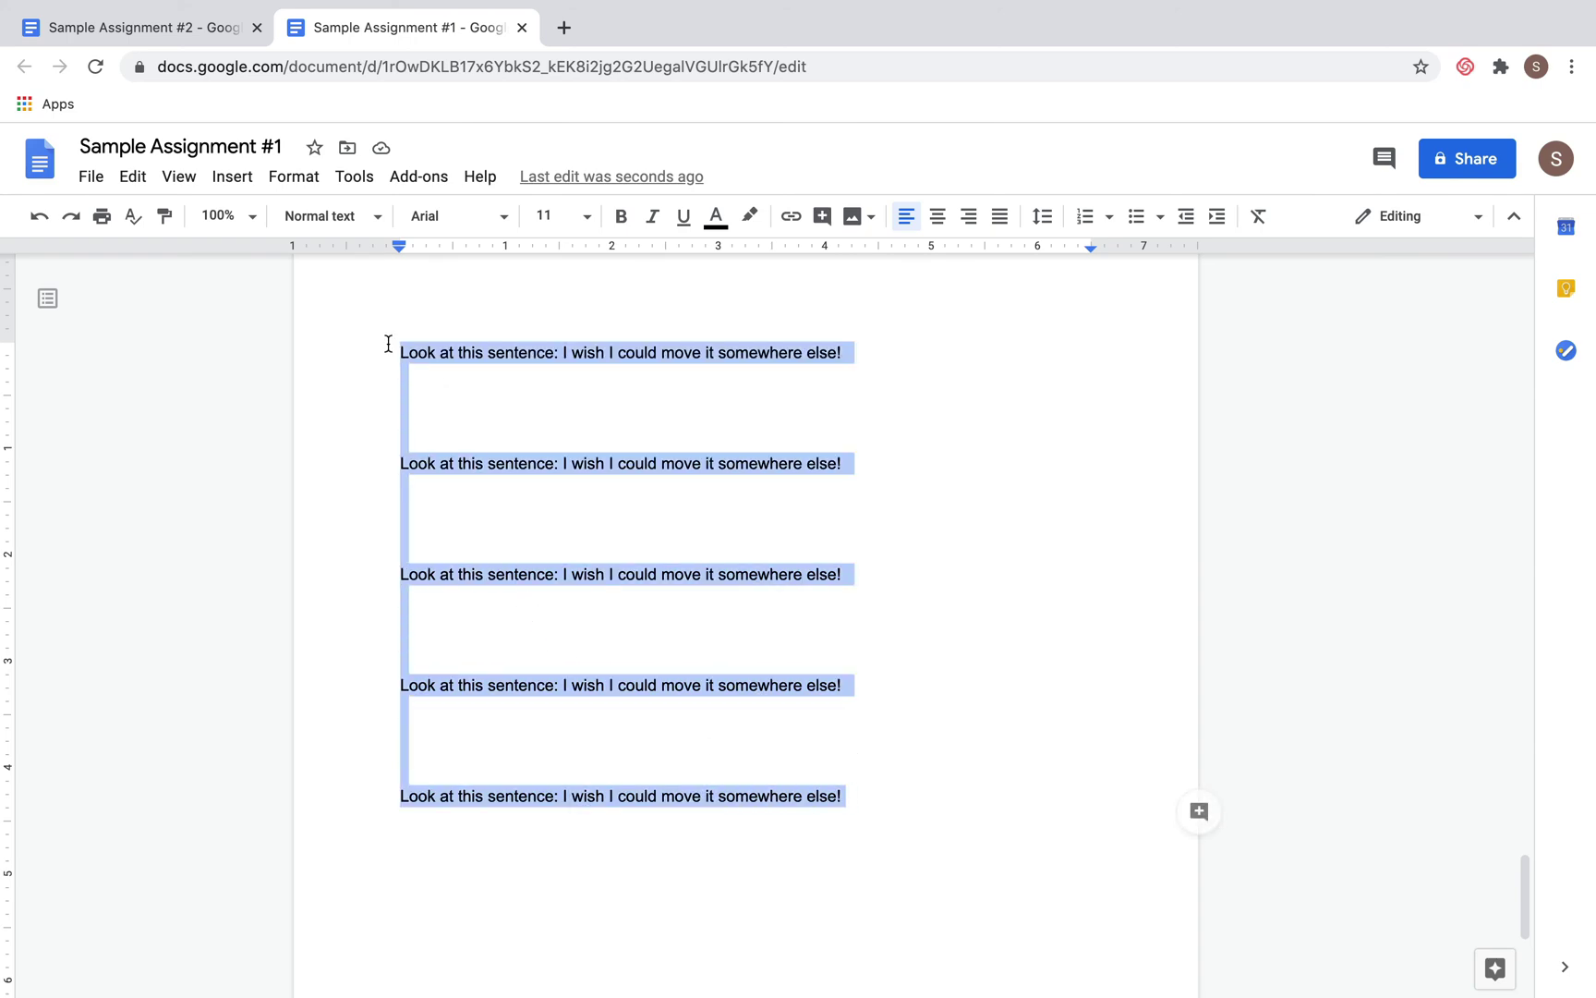
left_click_drag(1525, 873, 1506, 645)
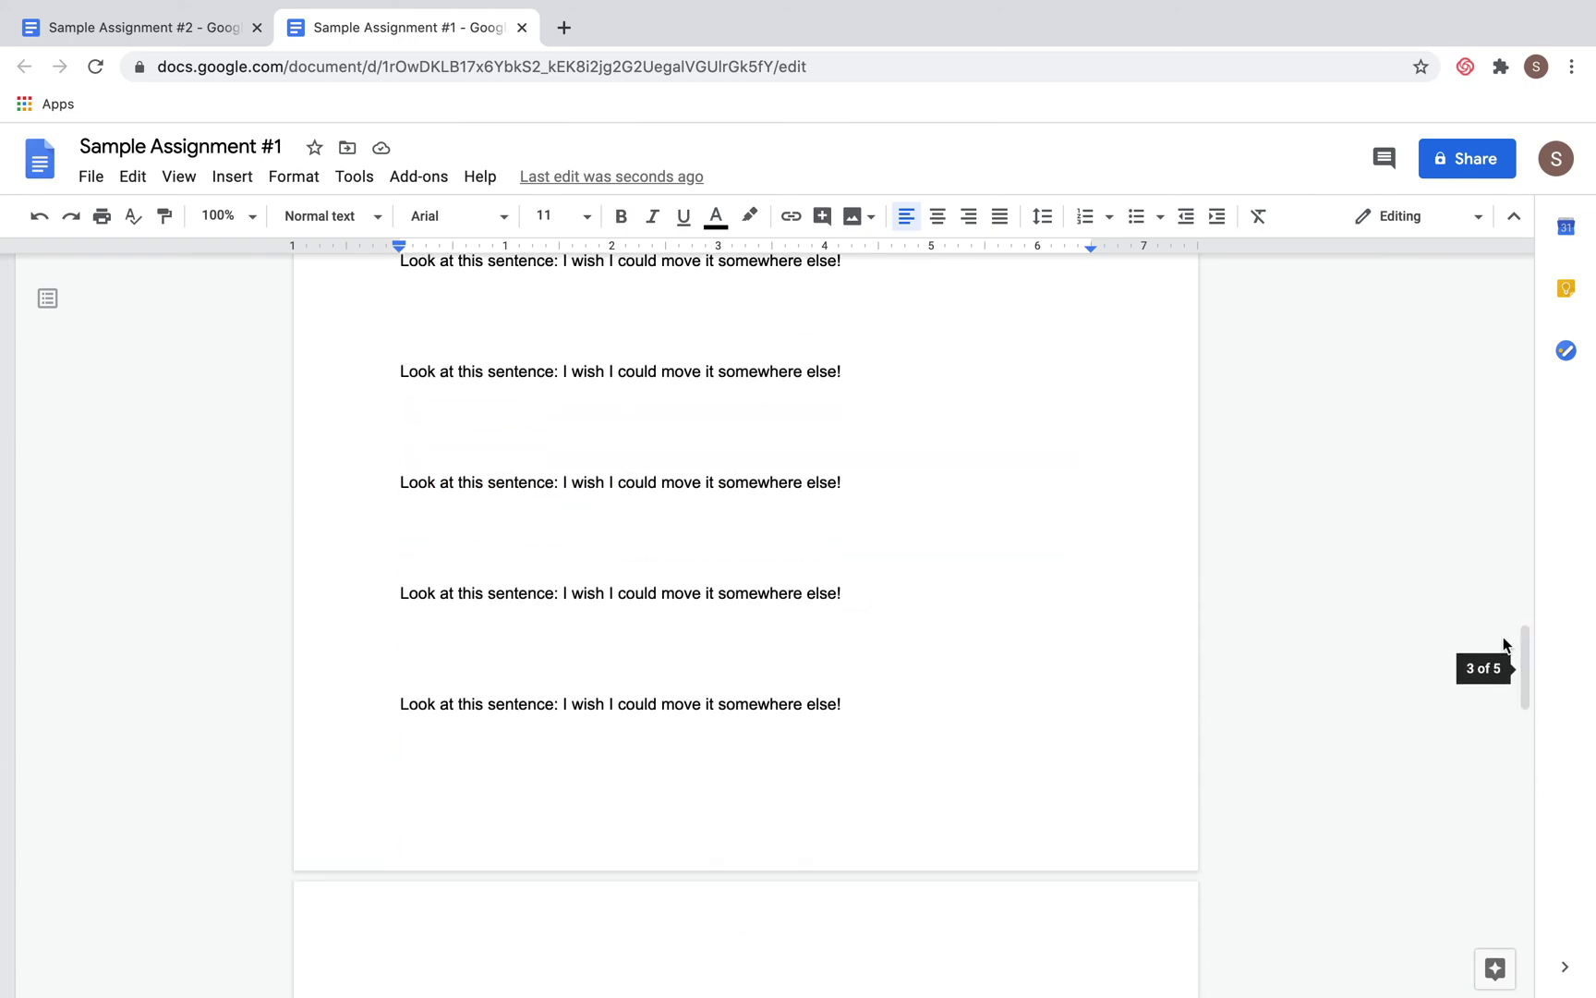
left_click_drag(888, 696, 388, 363)
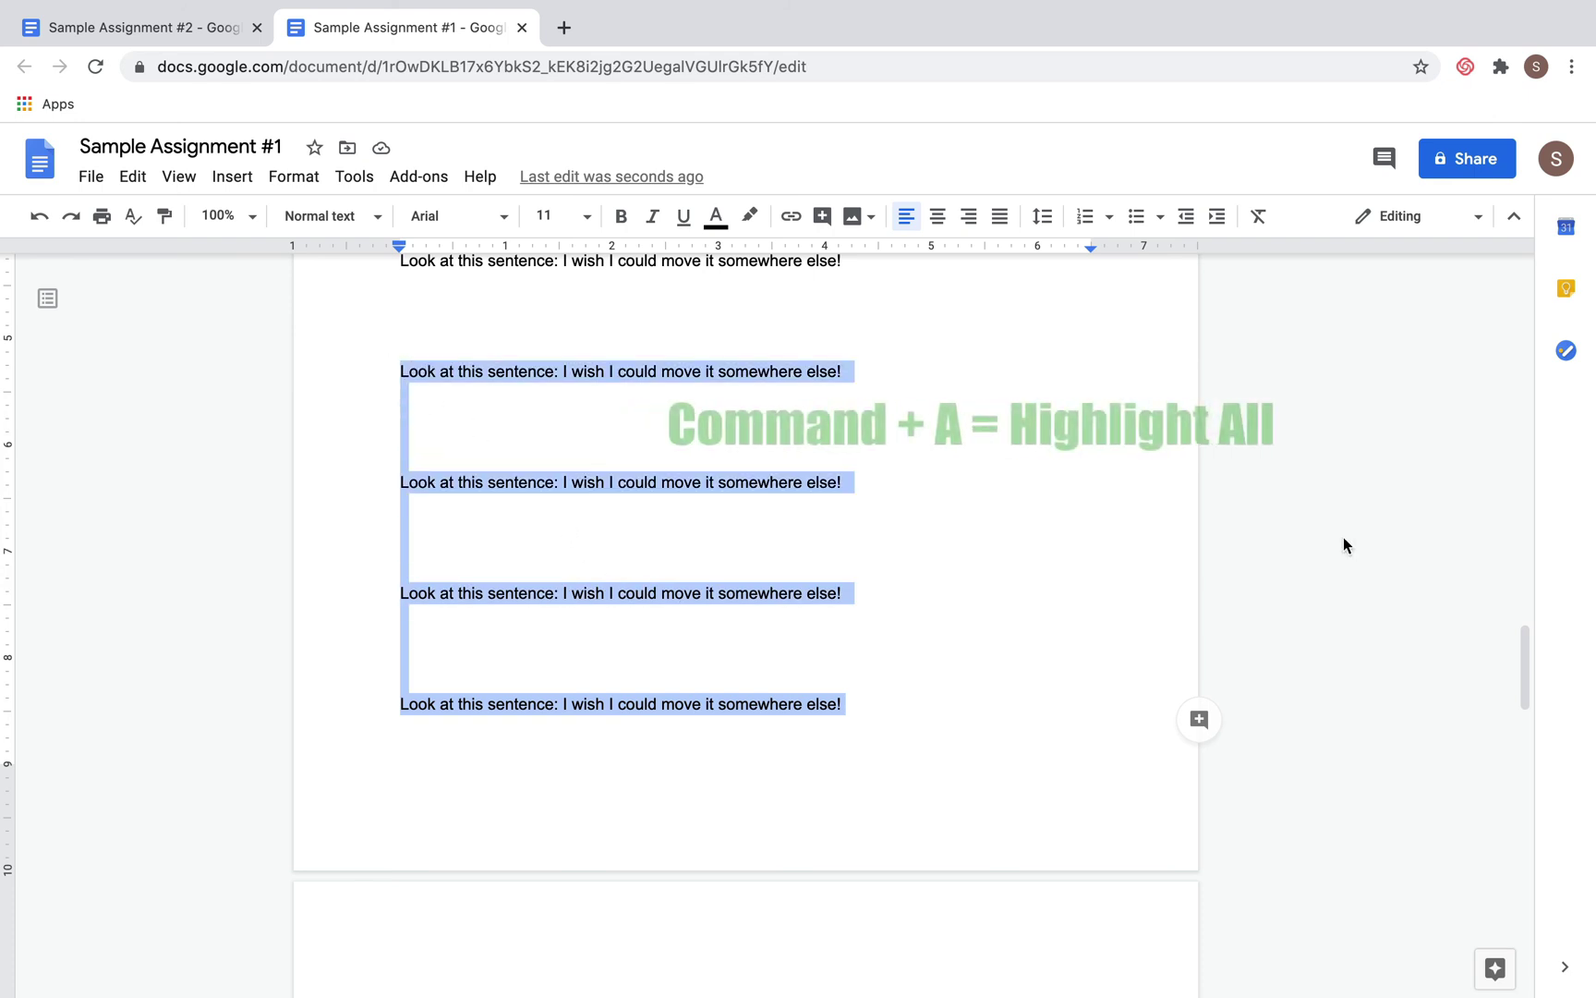
key("super+a")
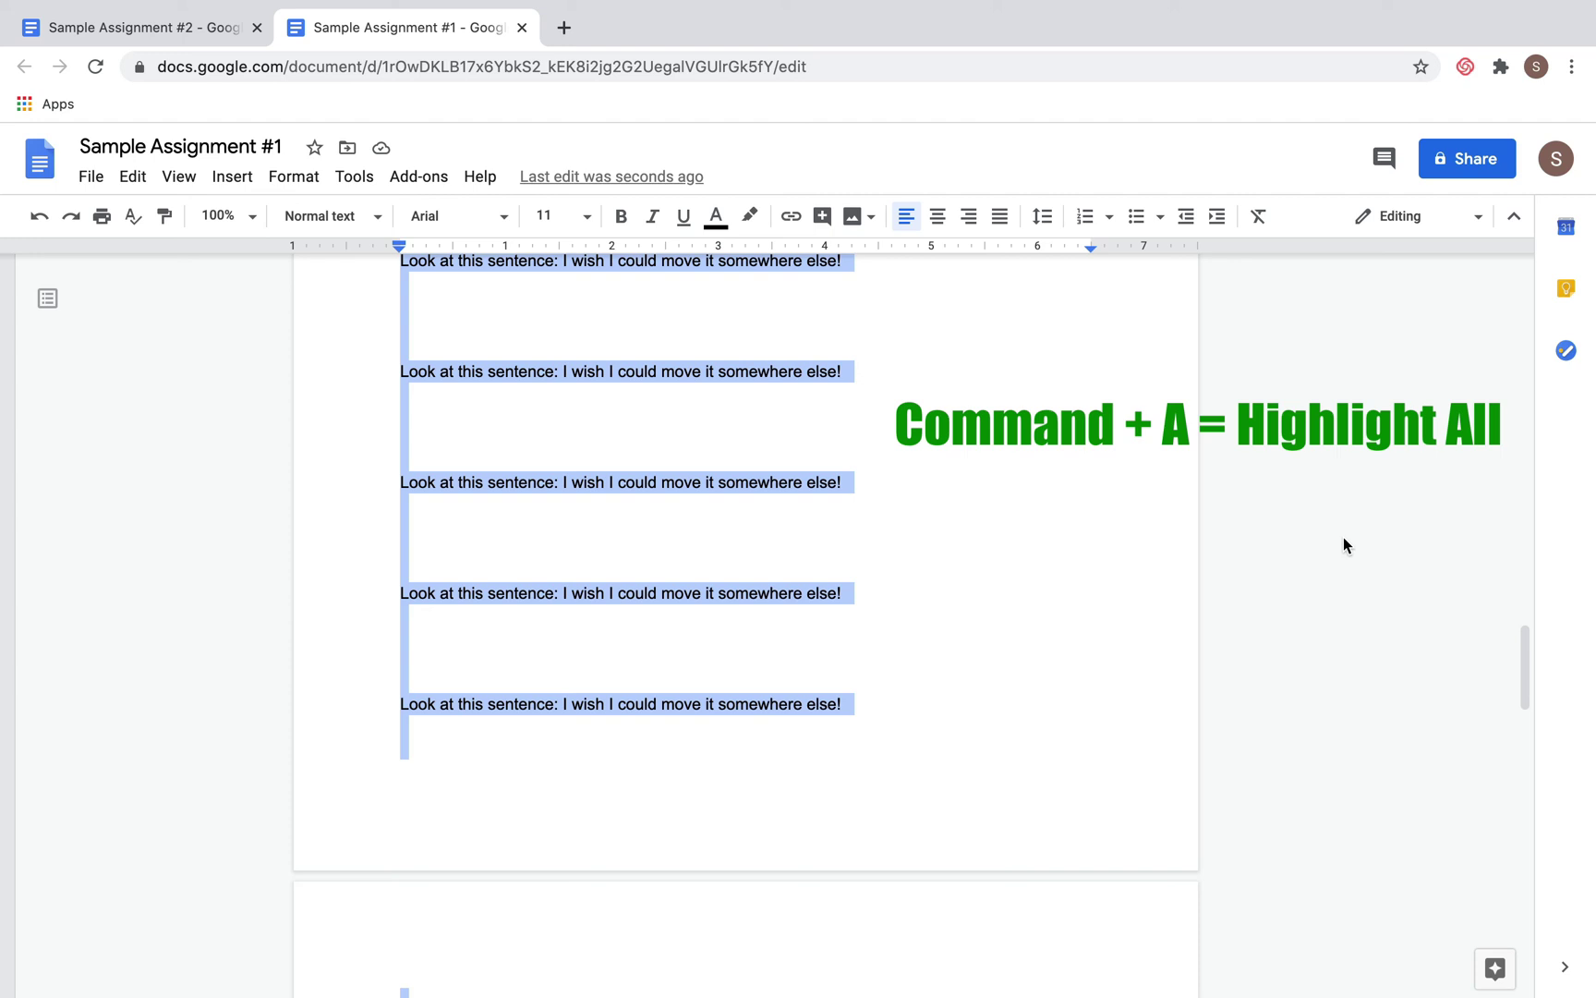
- Delete all the selected text, leaving Sample Assignment #1 empty
key("BackSpace")
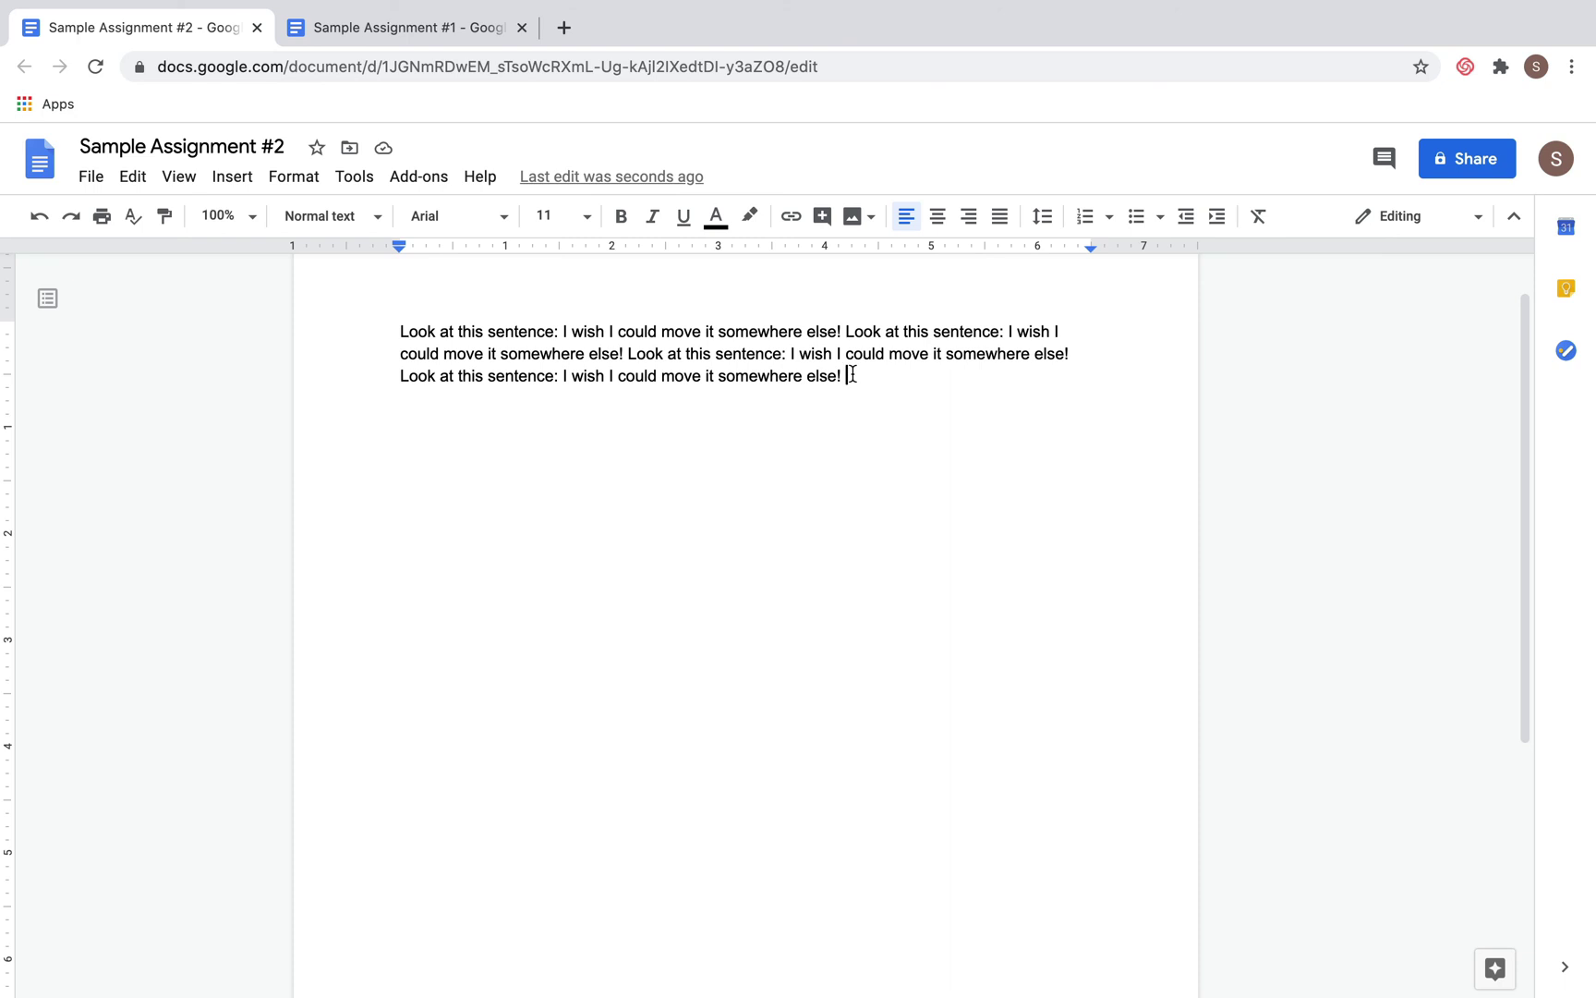
- Cut the four-sentence paragraph from Sample Assignment #2 and paste it into Sample Assignment #1
key("super+a")
left_click(528, 453)
key("super+a")
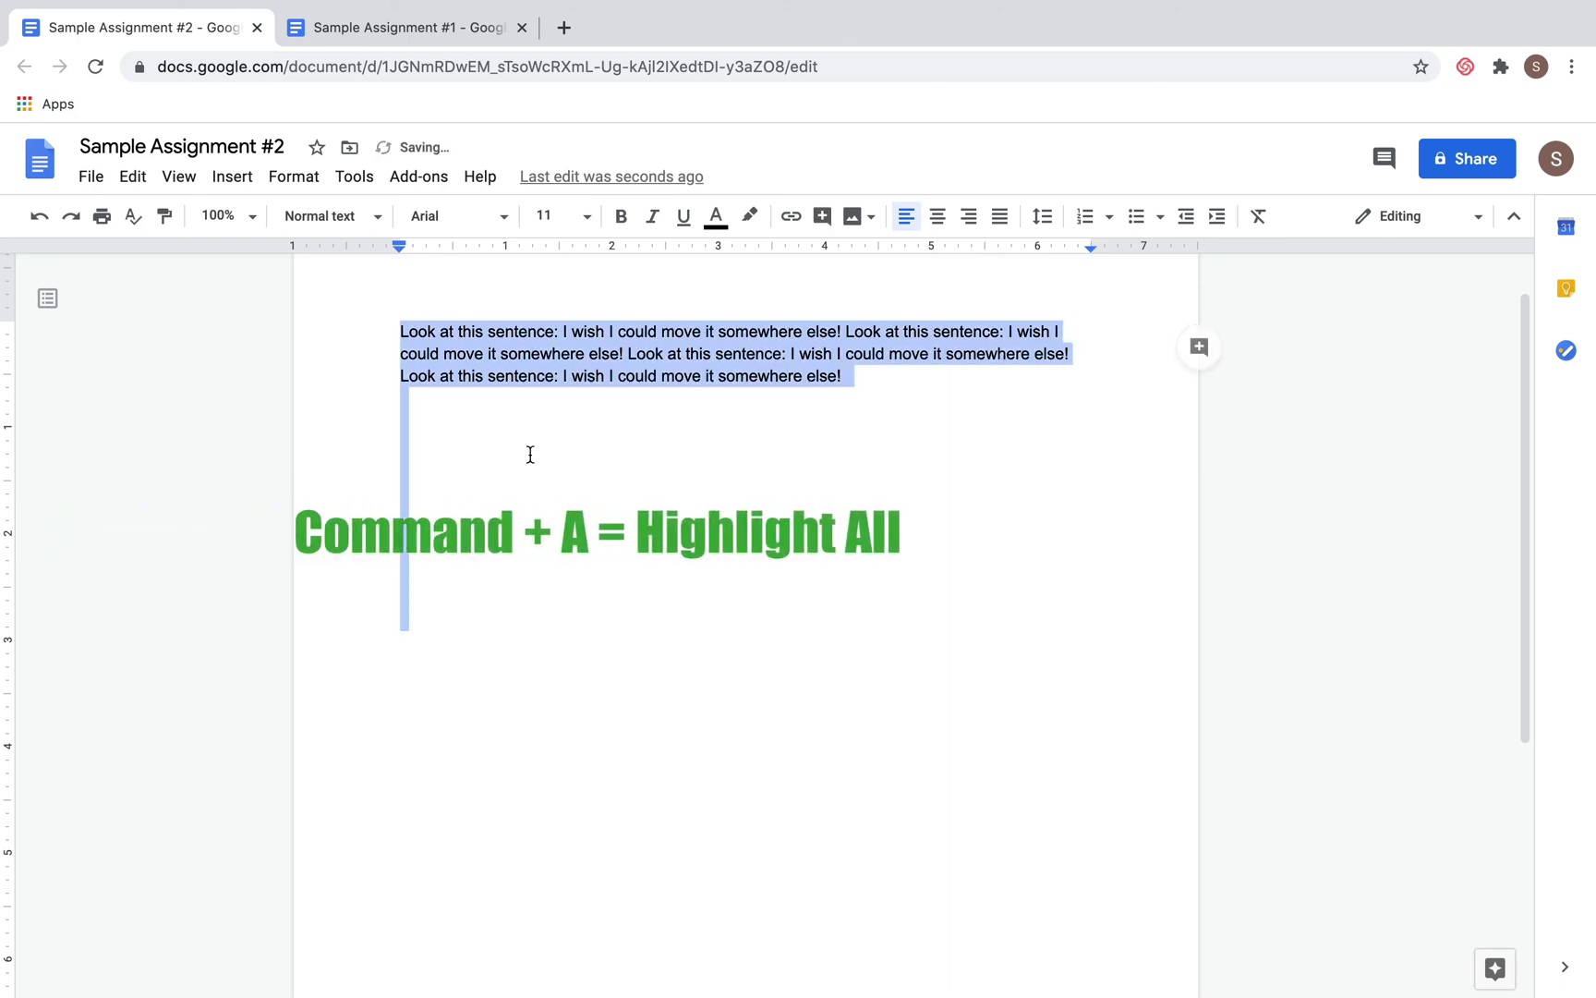
key("super+x")
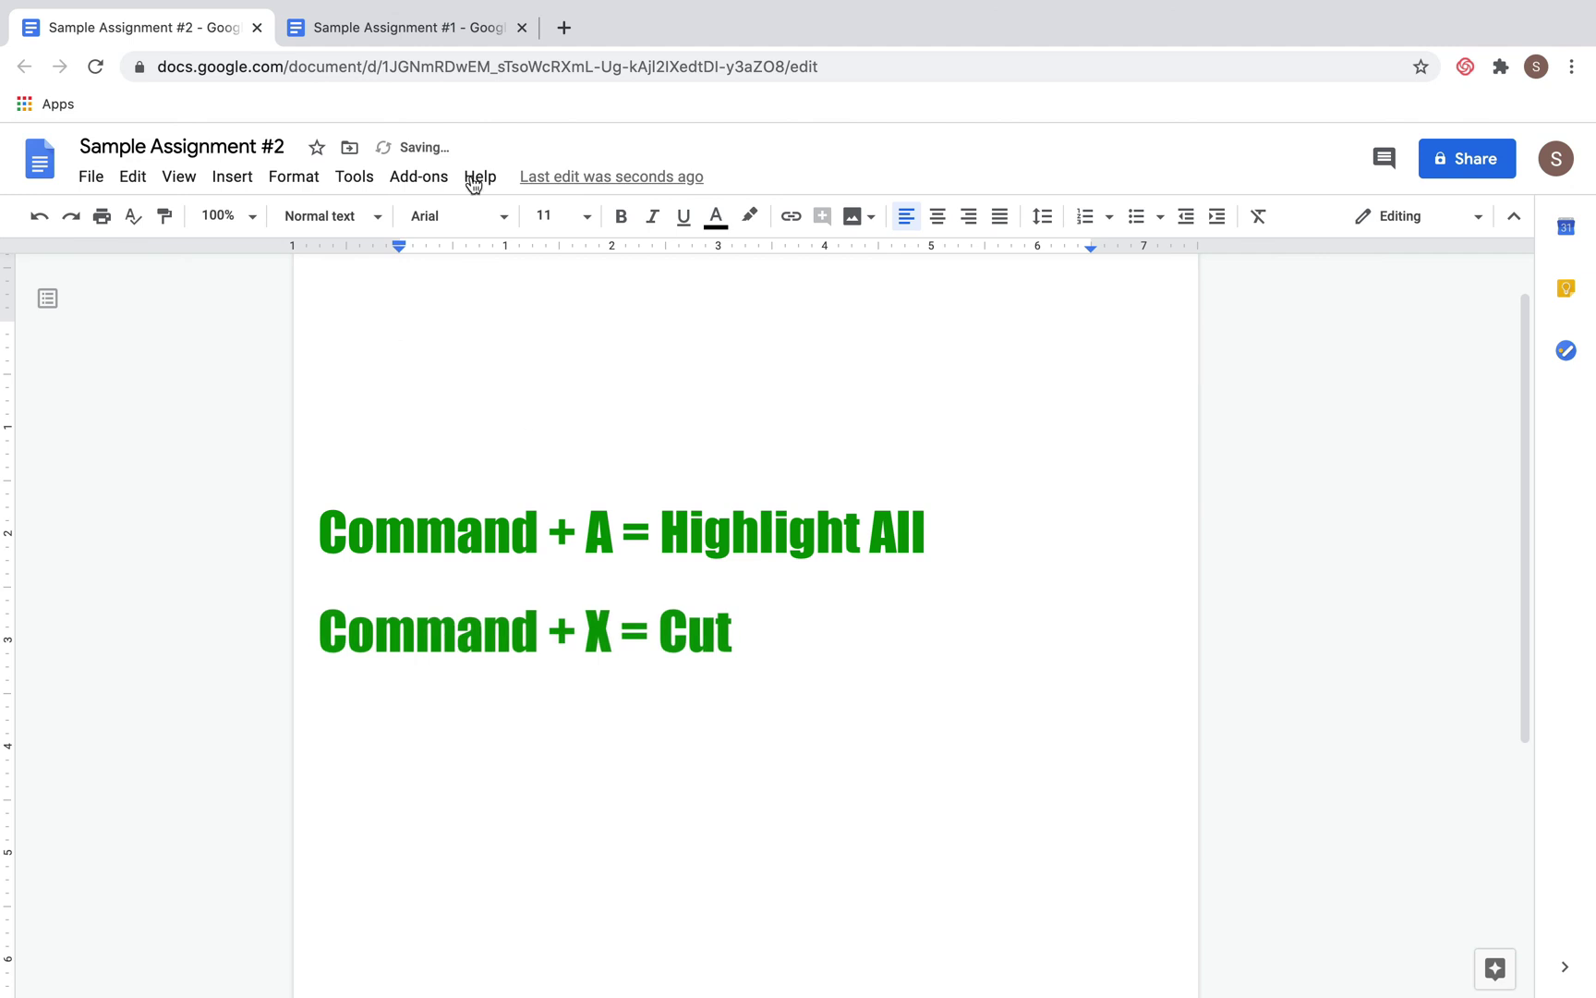
left_click(420, 25)
key("super+v")
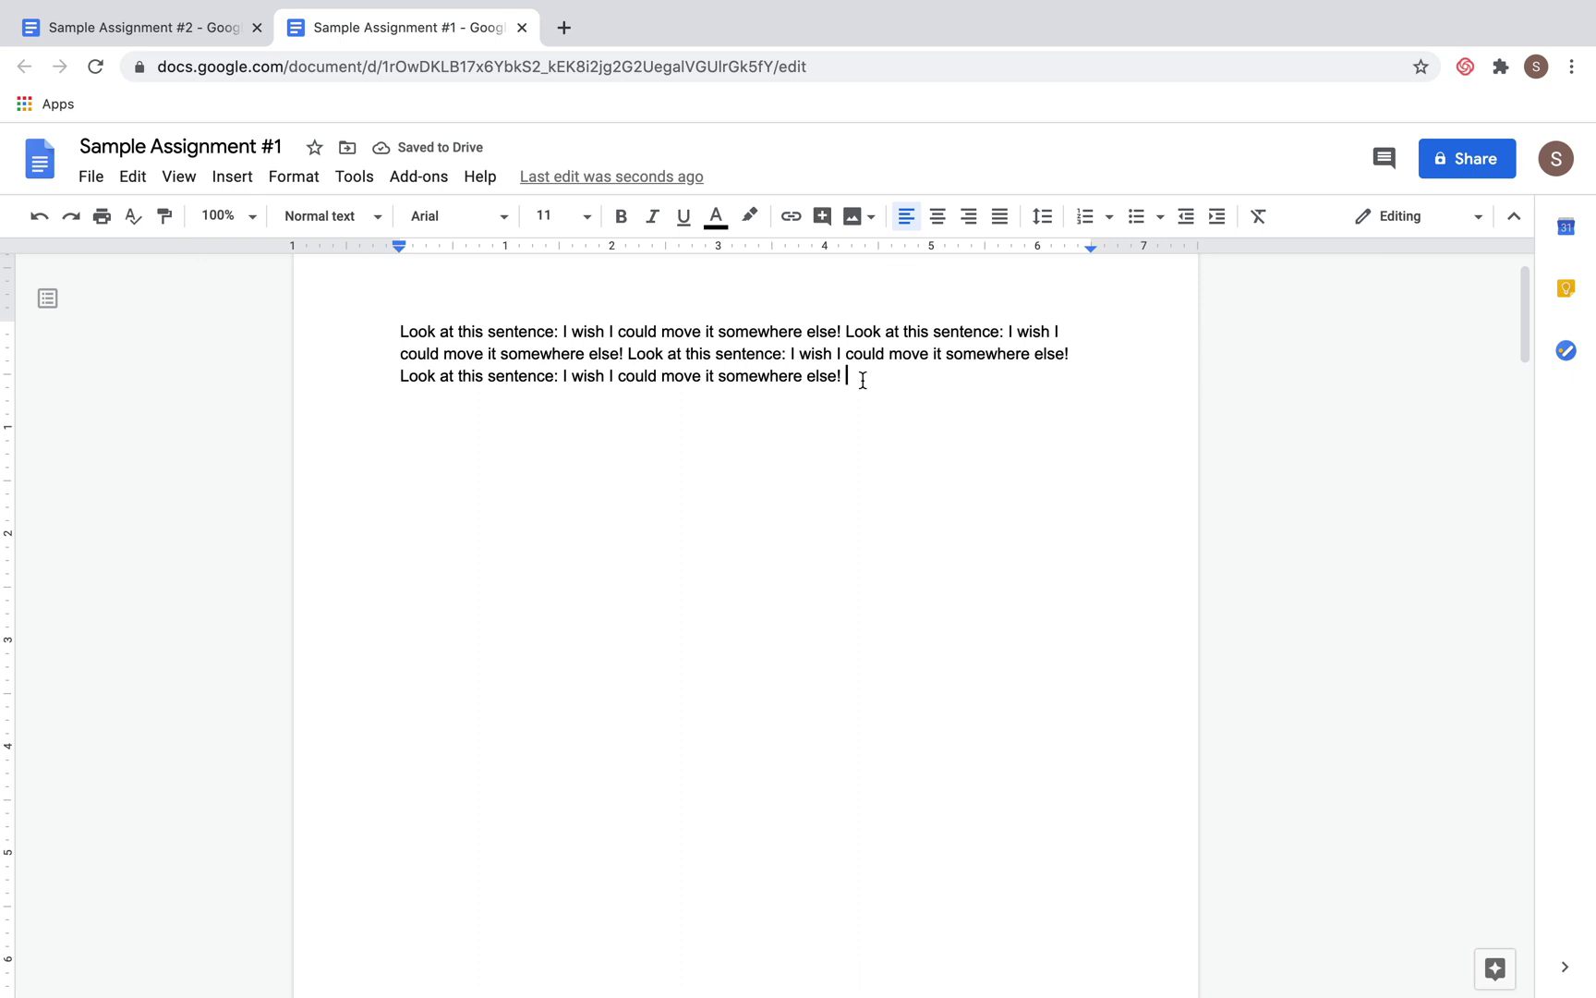
- Restore the paragraph in #2, then cut it again and paste it into Sample Assignment #1
key("super+alt+Left")
key("super+v")
key("super+a")
key("super+x")
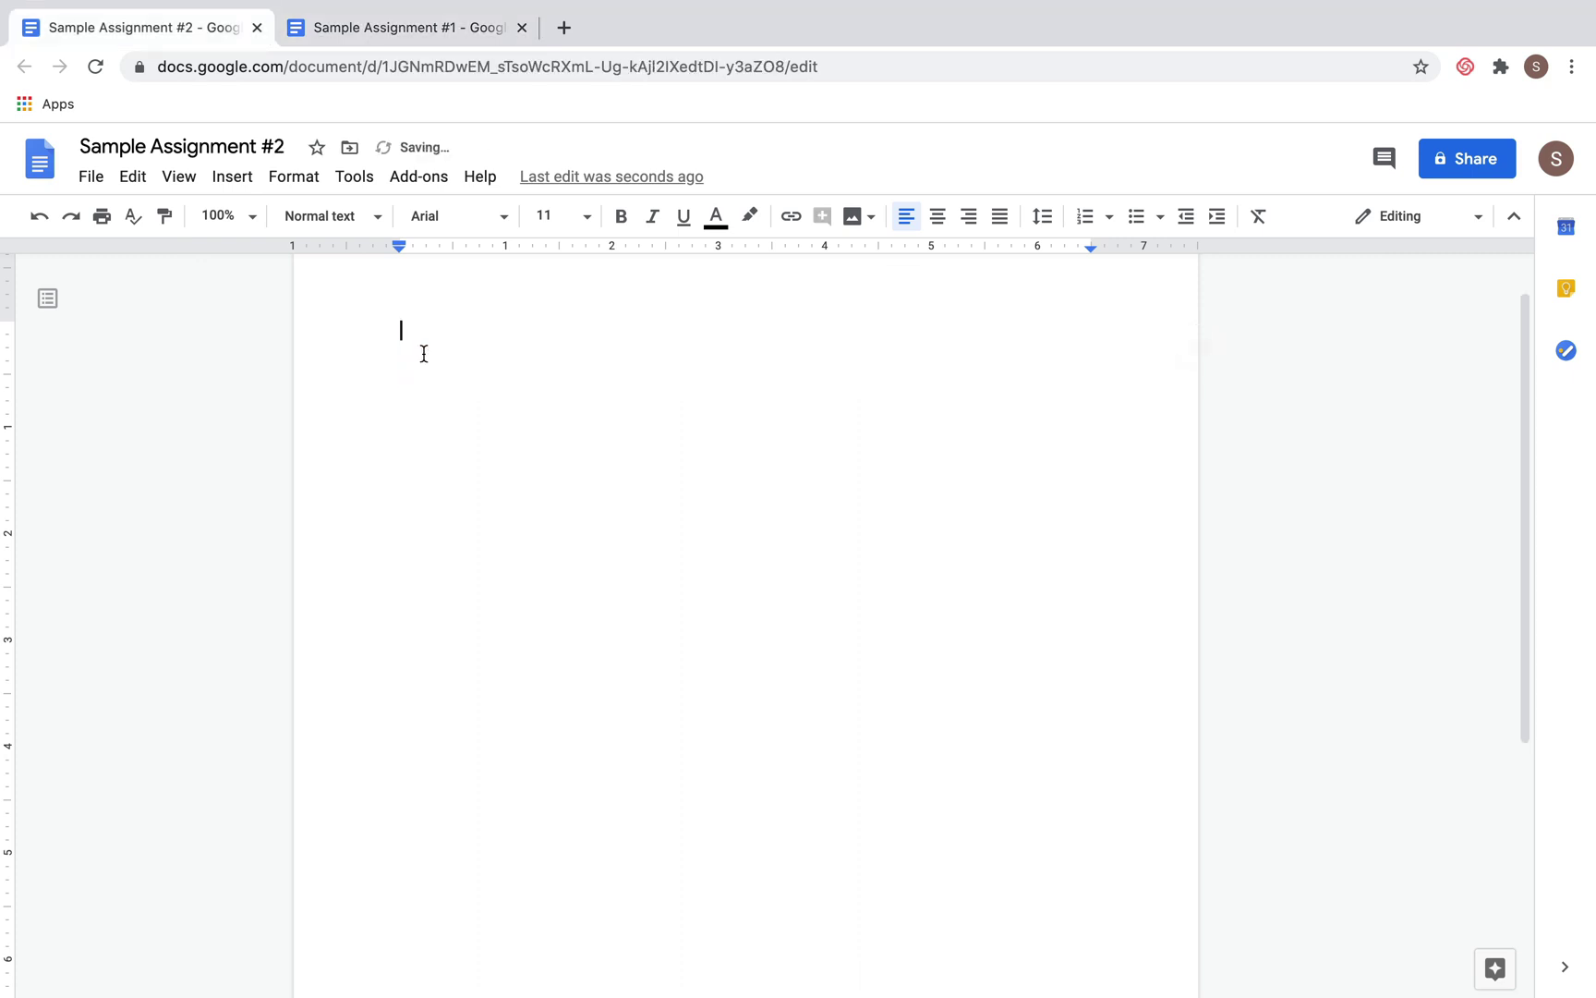
left_click(386, 36)
key("super+v")
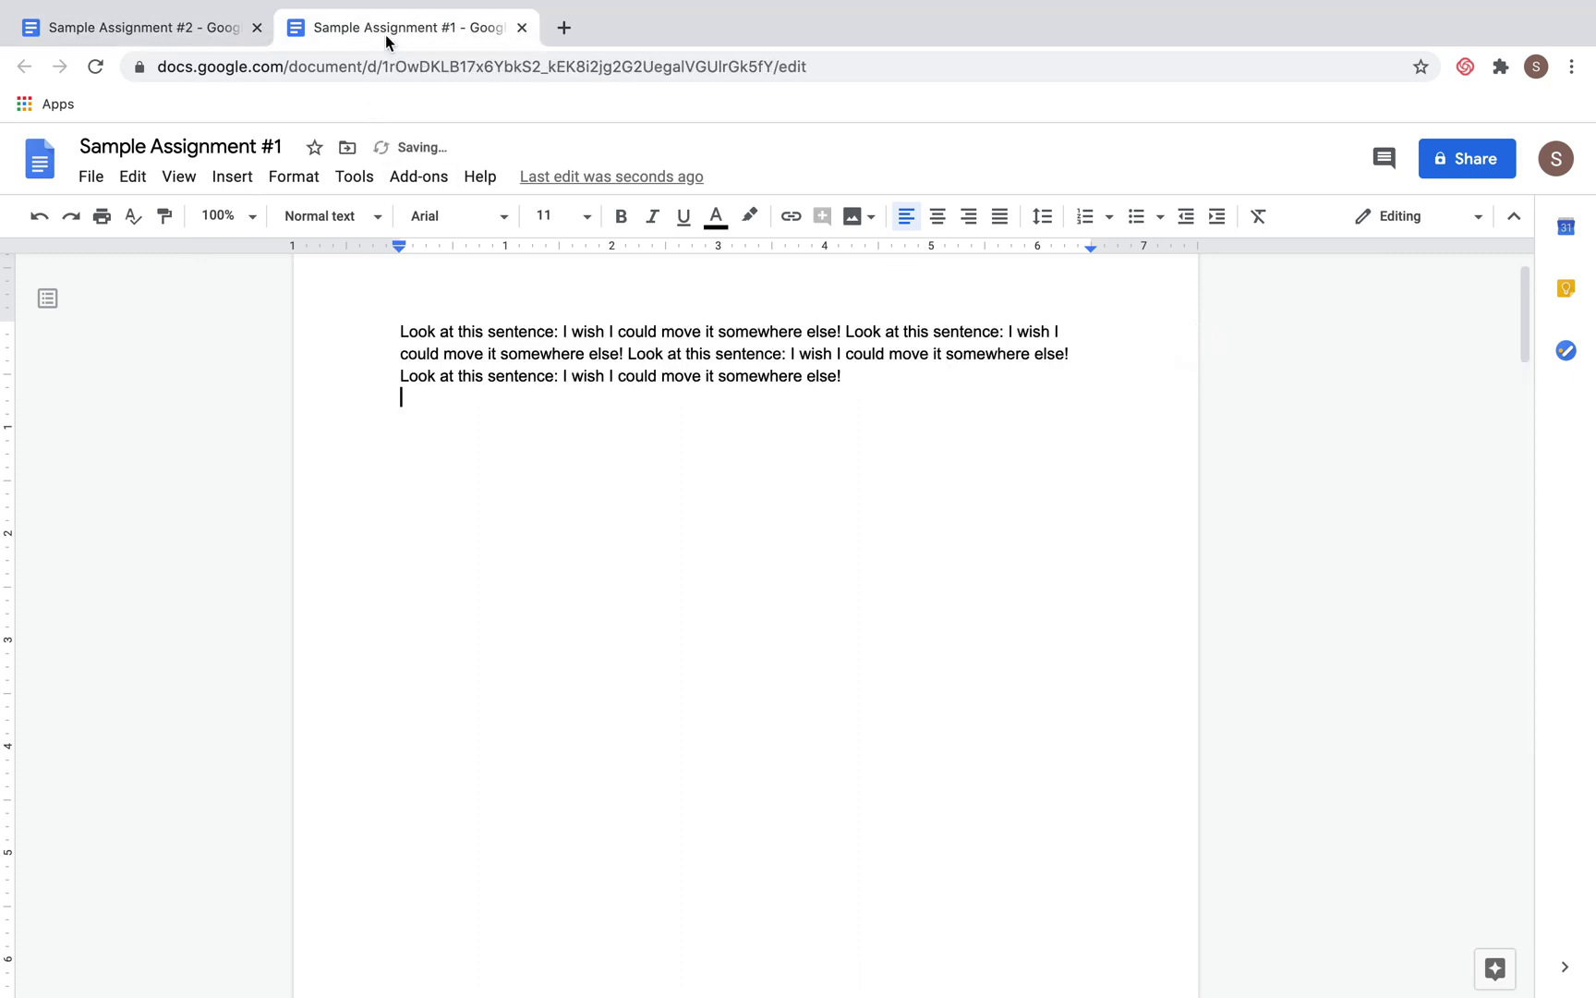